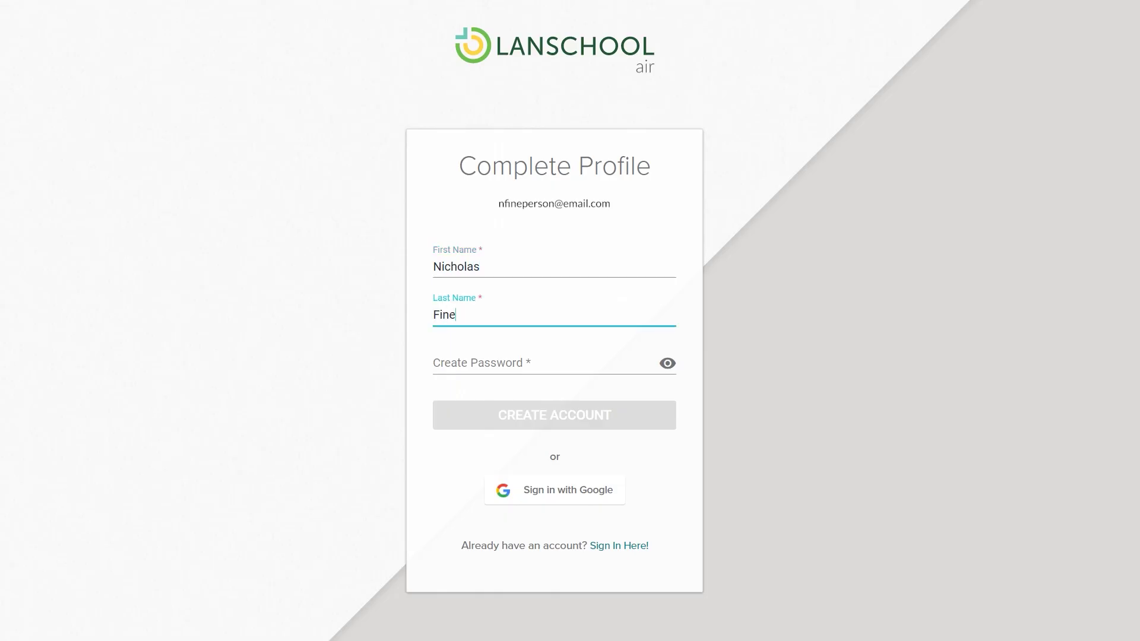
key("Tab")
Step: Enter a password, class name 'Test Class', description 'This is a test class.' and a dismissal message
type("********")
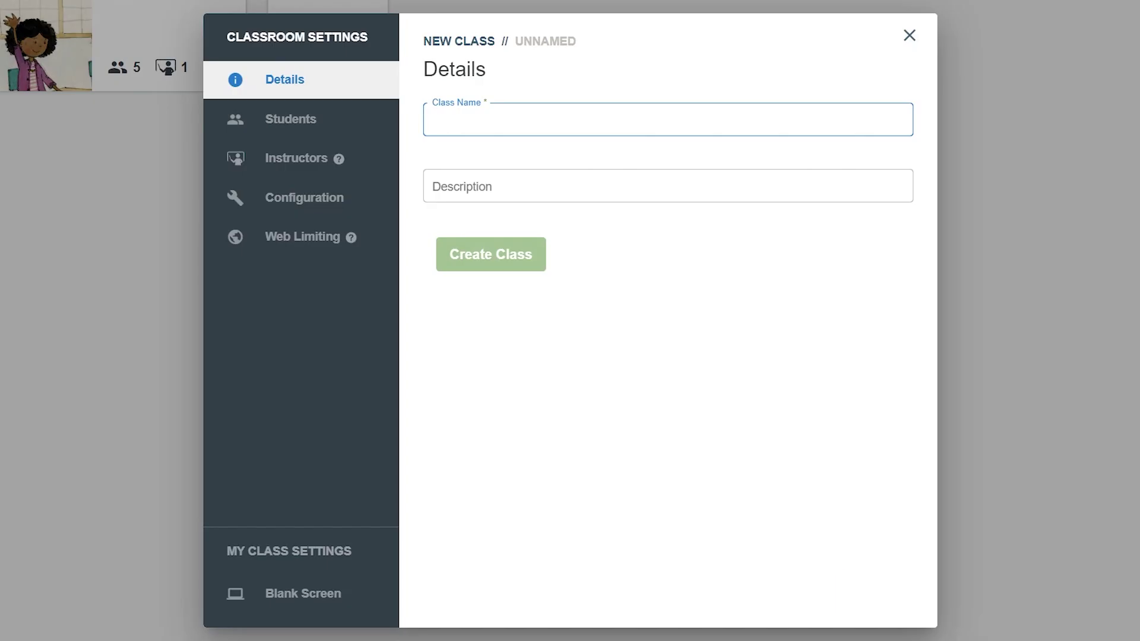
type("Test Class")
left_click(668, 186)
type("This is a t")
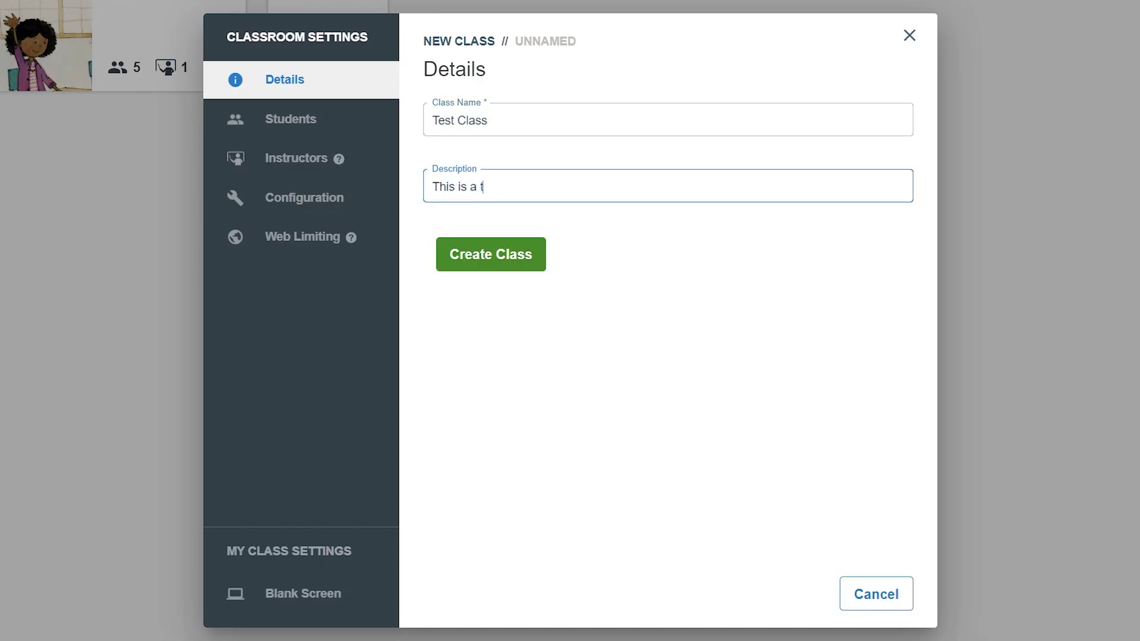
type("est class.")
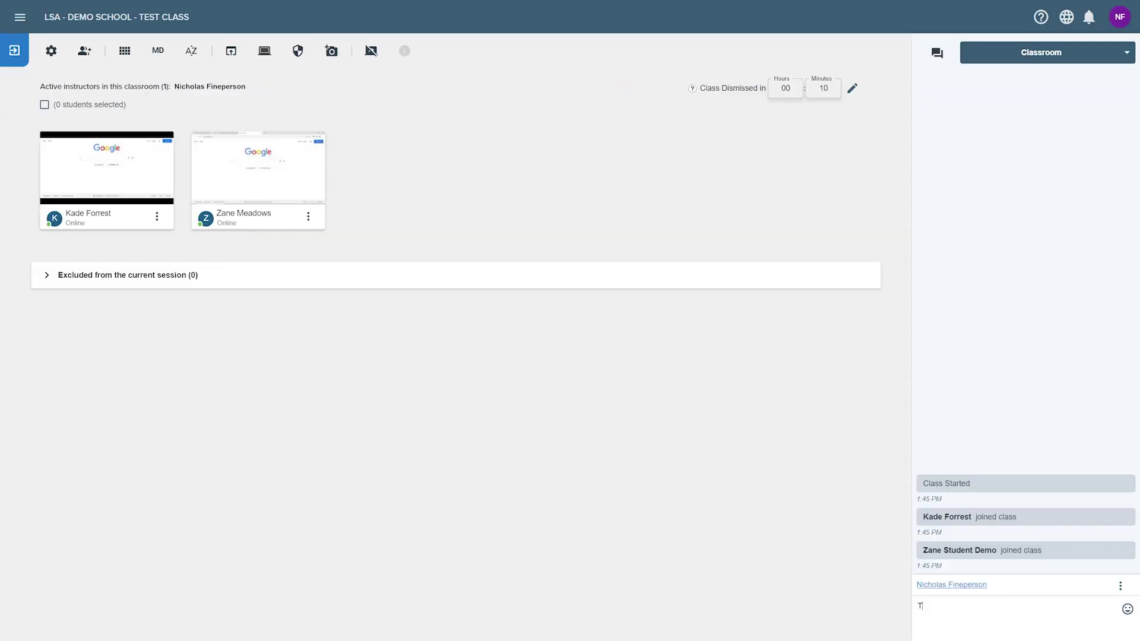
type("There are only 10 minutes left in clas")
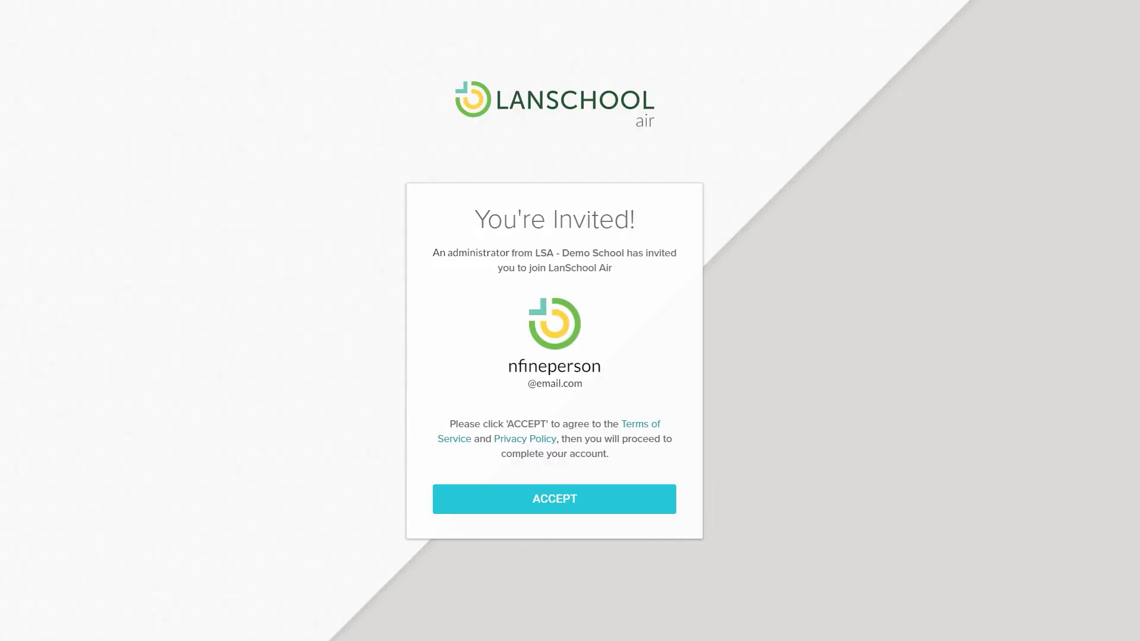
Step: Accept the school's invitation and enter the teacher's first name, last name and a new password
left_click(555, 498)
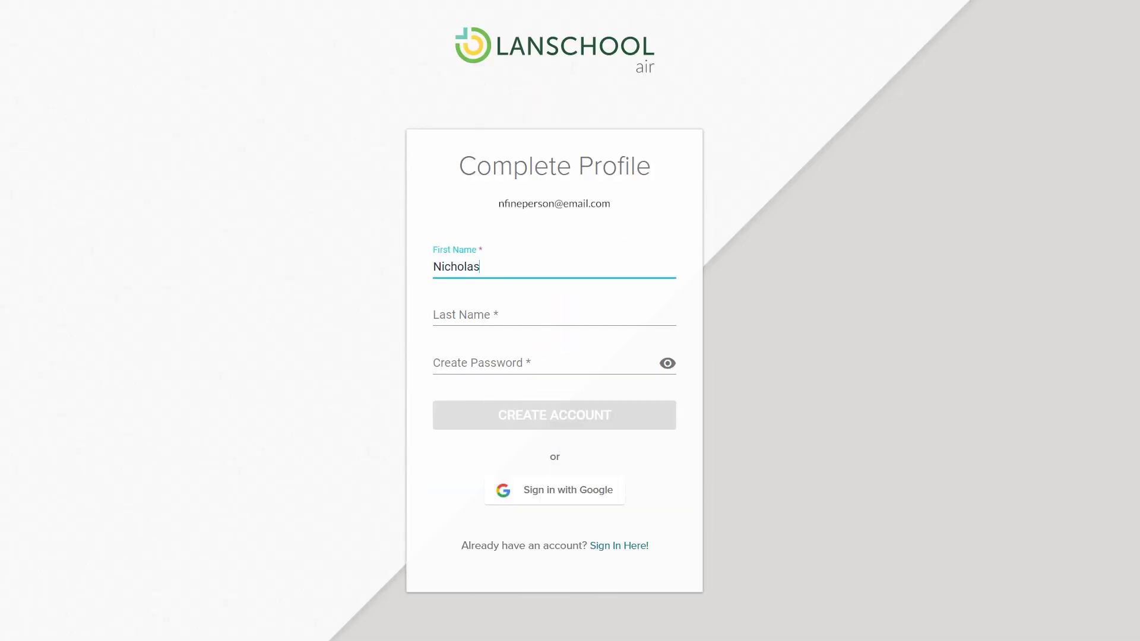
key("Tab")
key("Tab")
type("•••••••••••")
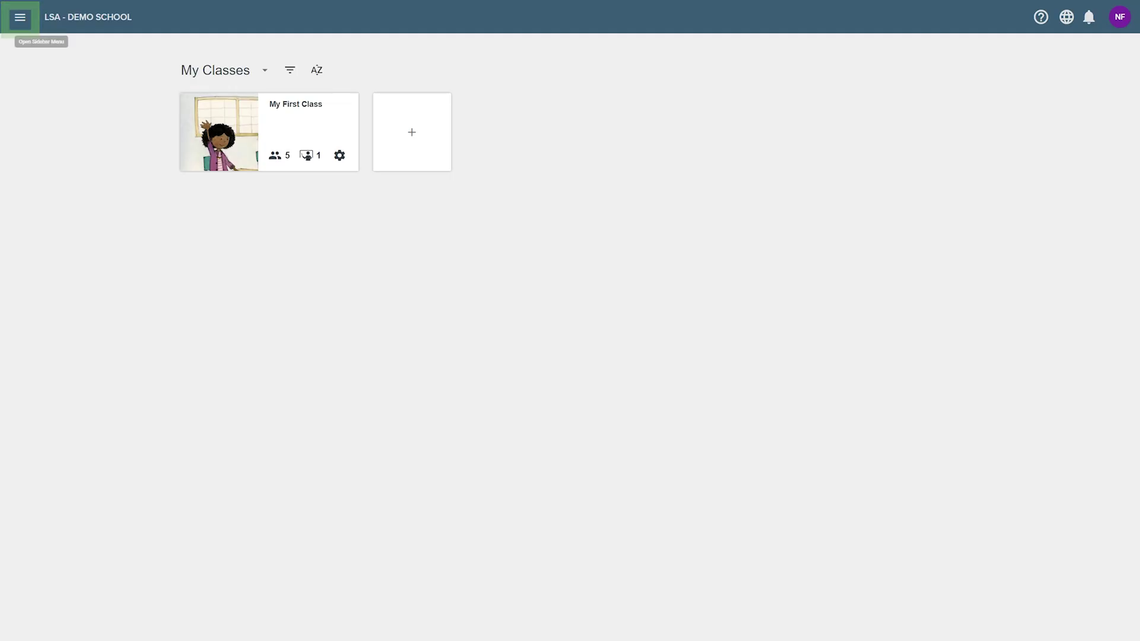
Step: Open the sidebar navigation menu
left_click(19, 18)
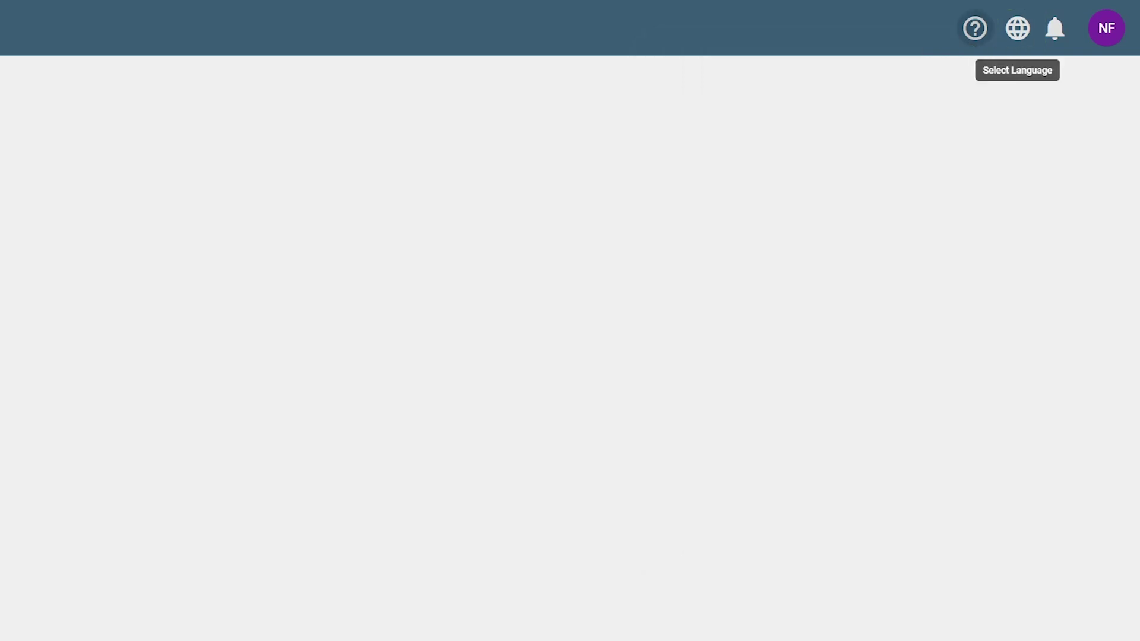
Step: Check the interface language list, then view the notifications
left_click(1018, 28)
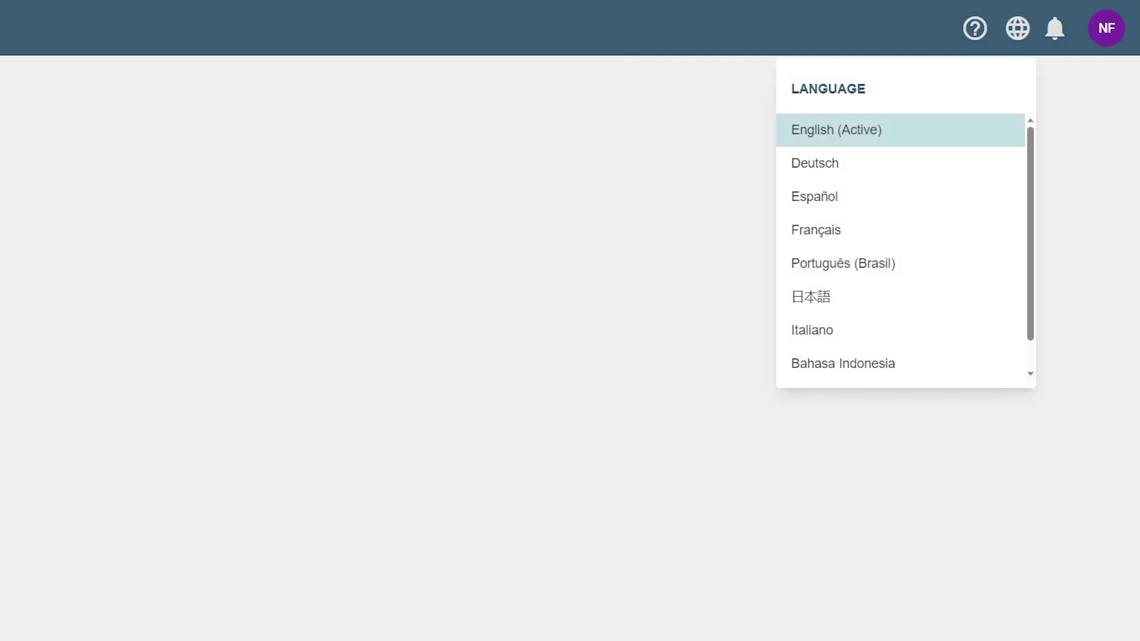
left_click(1055, 28)
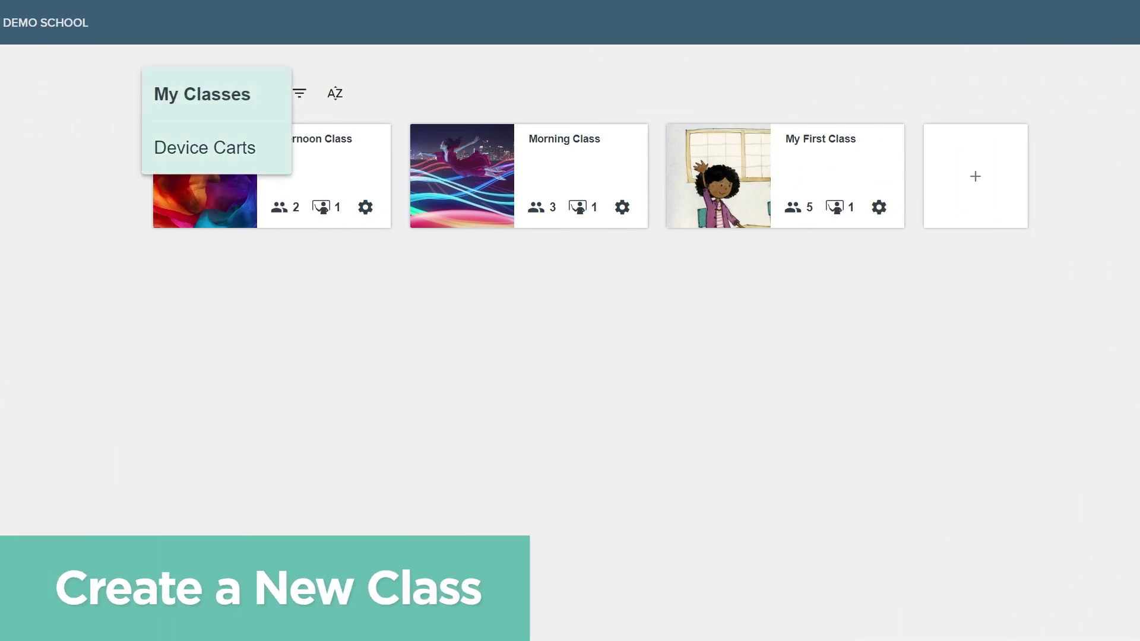
Step: Browse Device Carts, switch back to My Classes, and open the show/hide classes filter
left_click(198, 145)
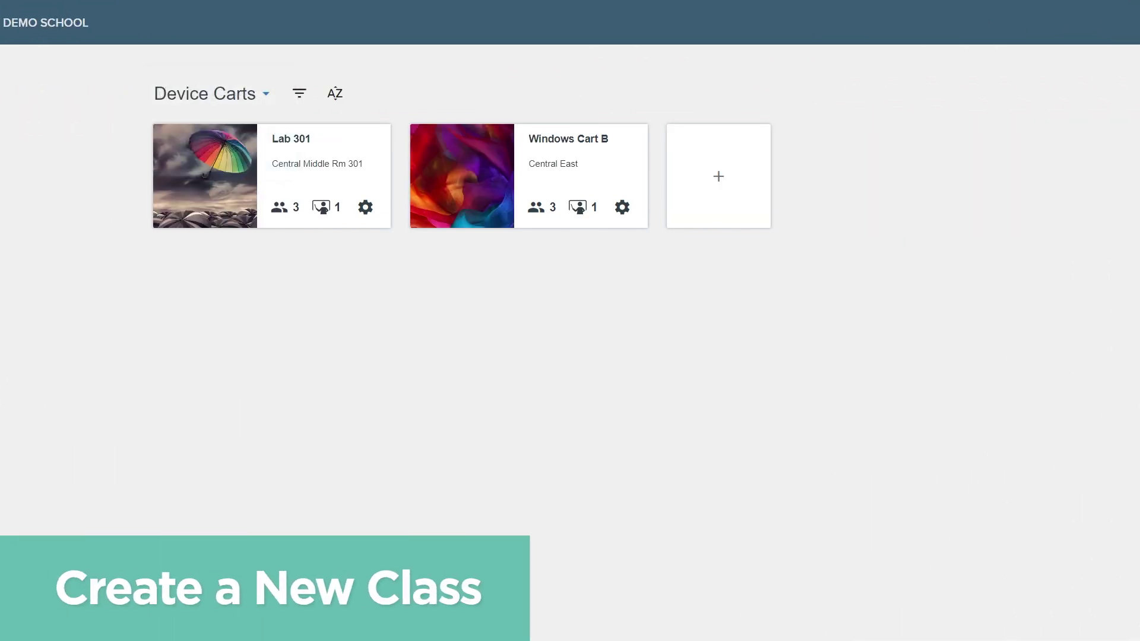
left_click(266, 94)
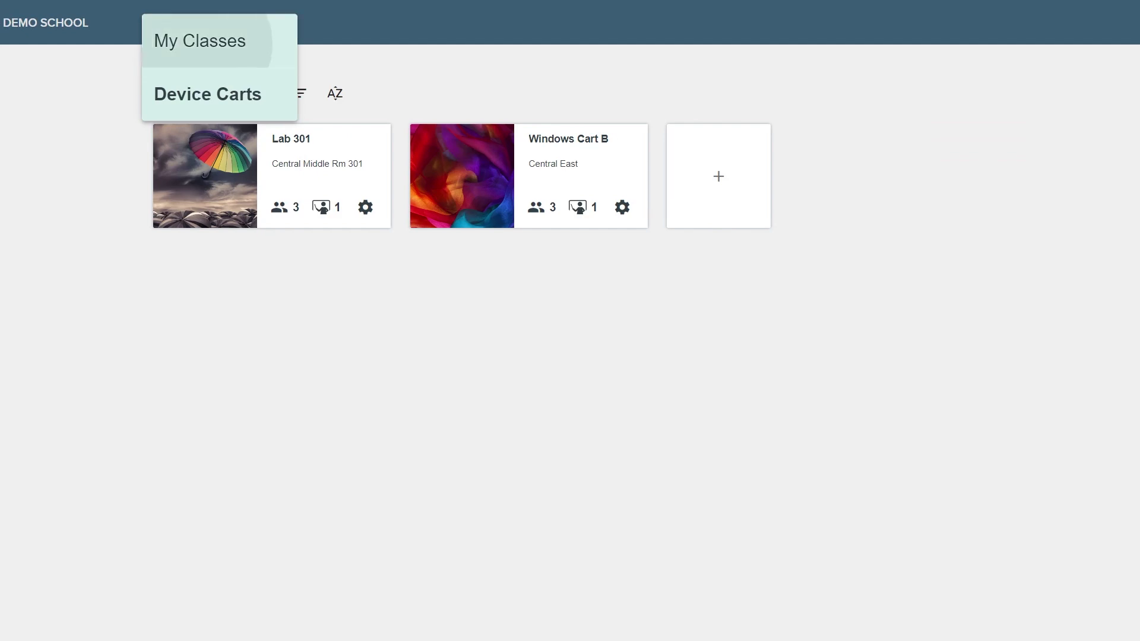
left_click(199, 40)
left_click(299, 93)
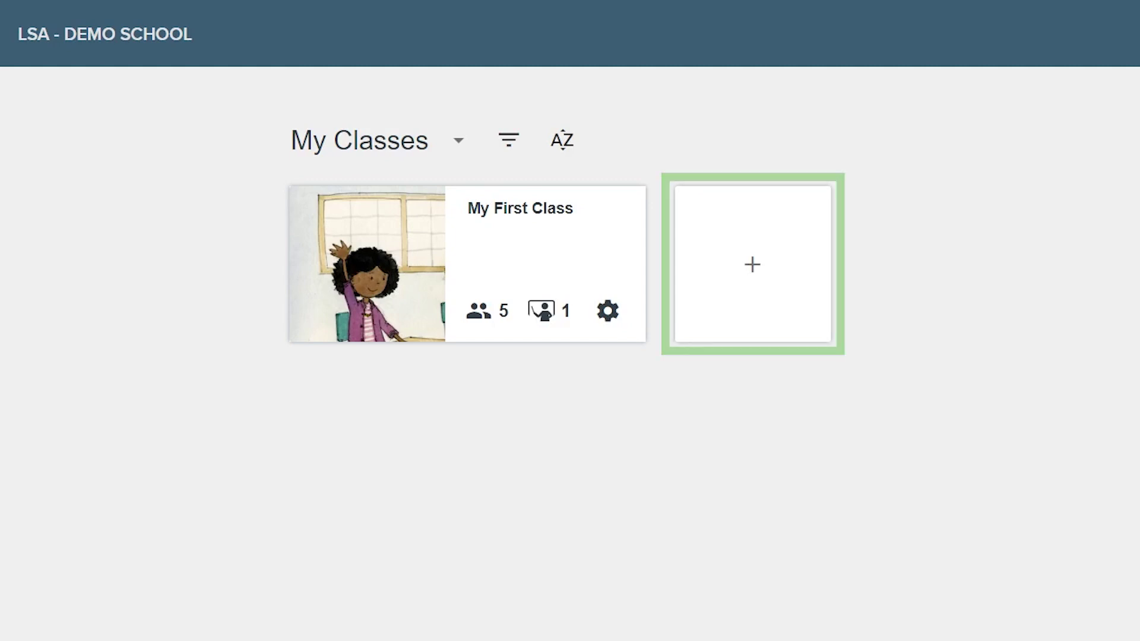
Step: Create 'Test Class' with the description 'This is a test class.'
left_click(752, 264)
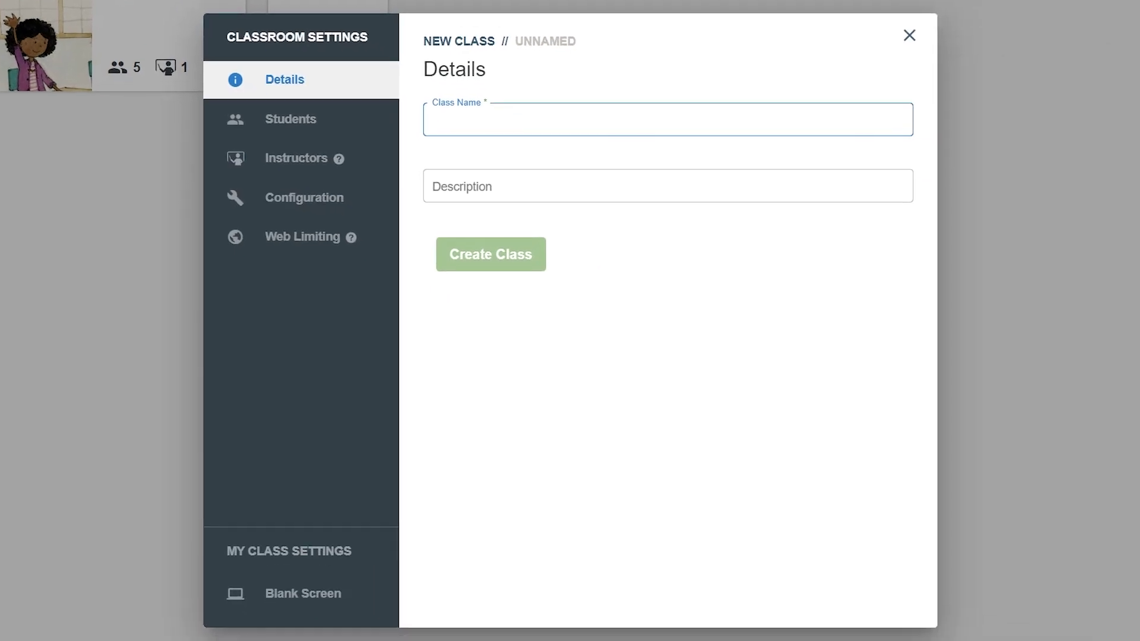
type("Test Class")
left_click(432, 186)
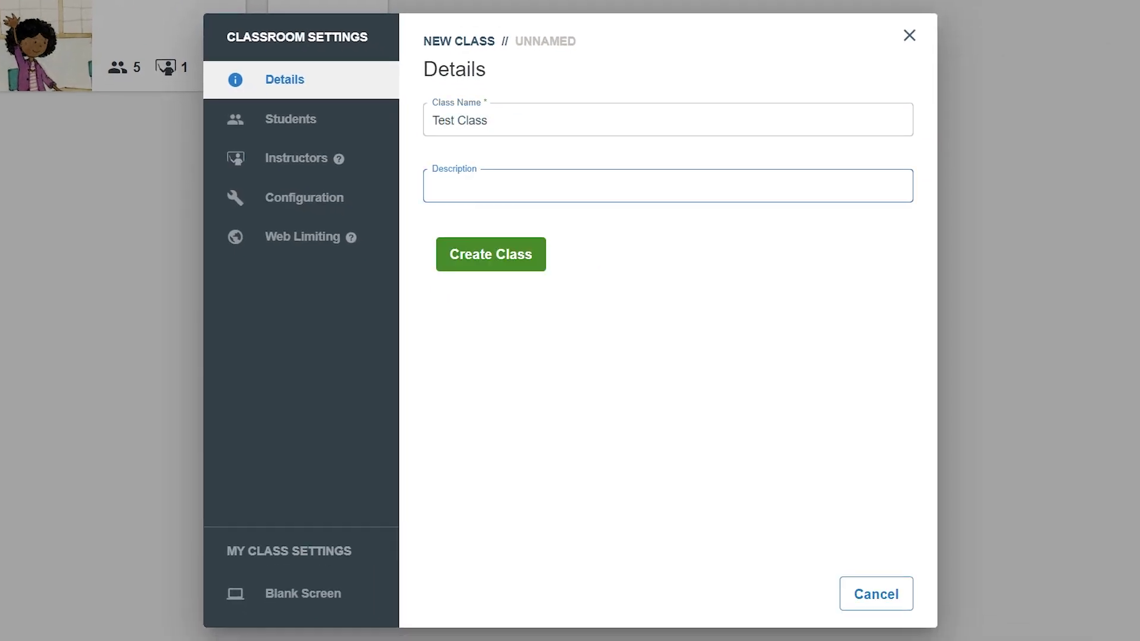
type("This is a test class.")
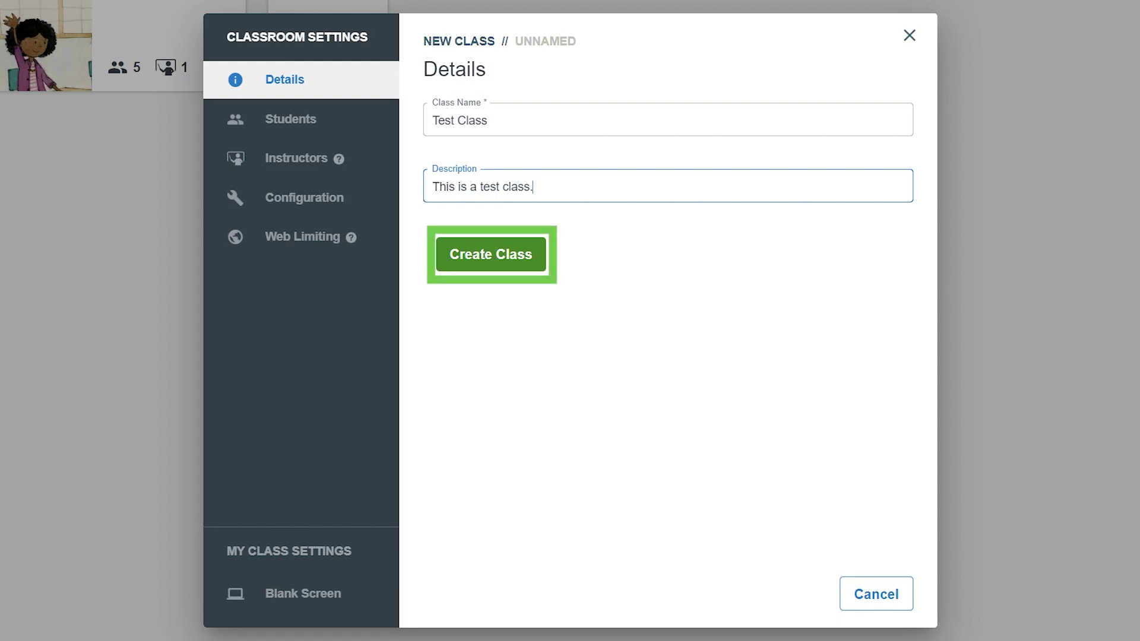
key("Return")
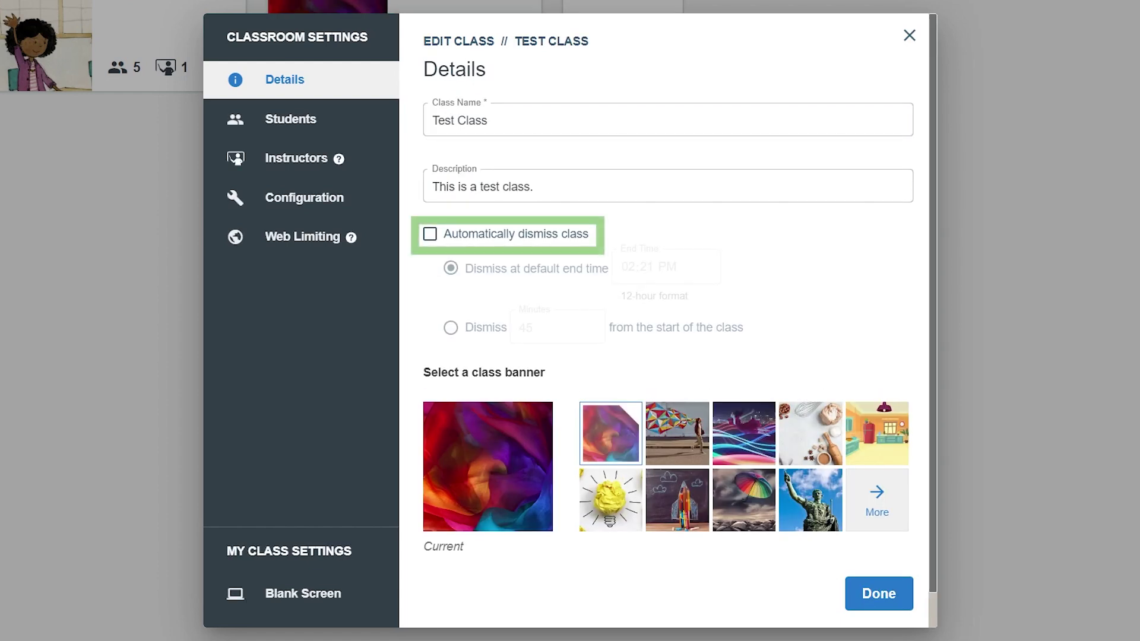
Step: Try automatic dismissal at 45 minutes after class start, then turn it back off
left_click(430, 233)
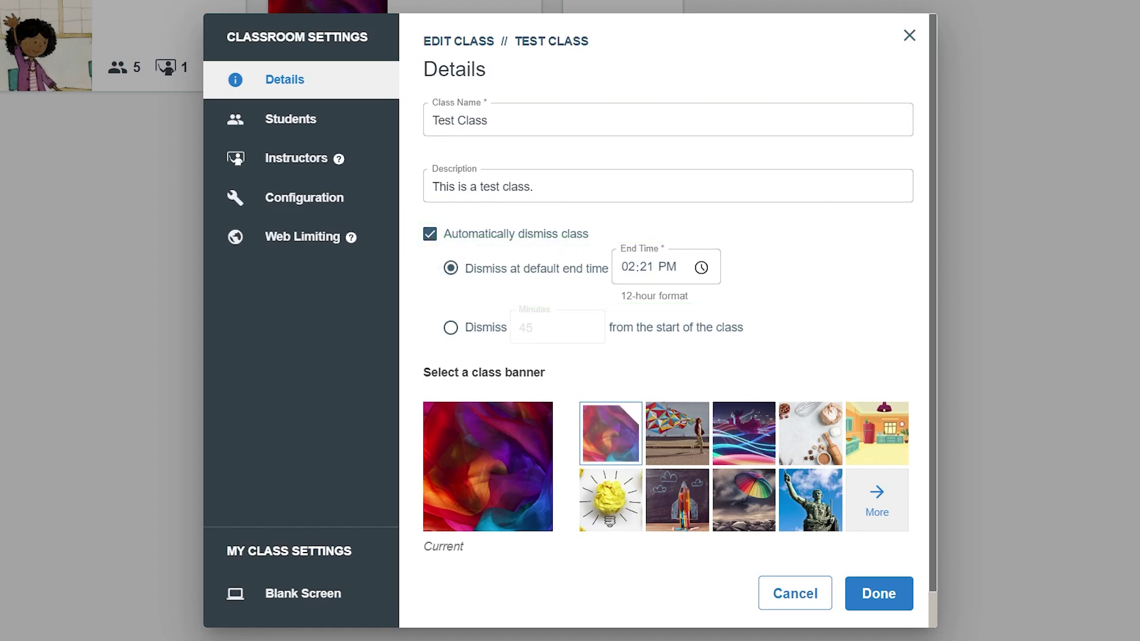
left_click(451, 328)
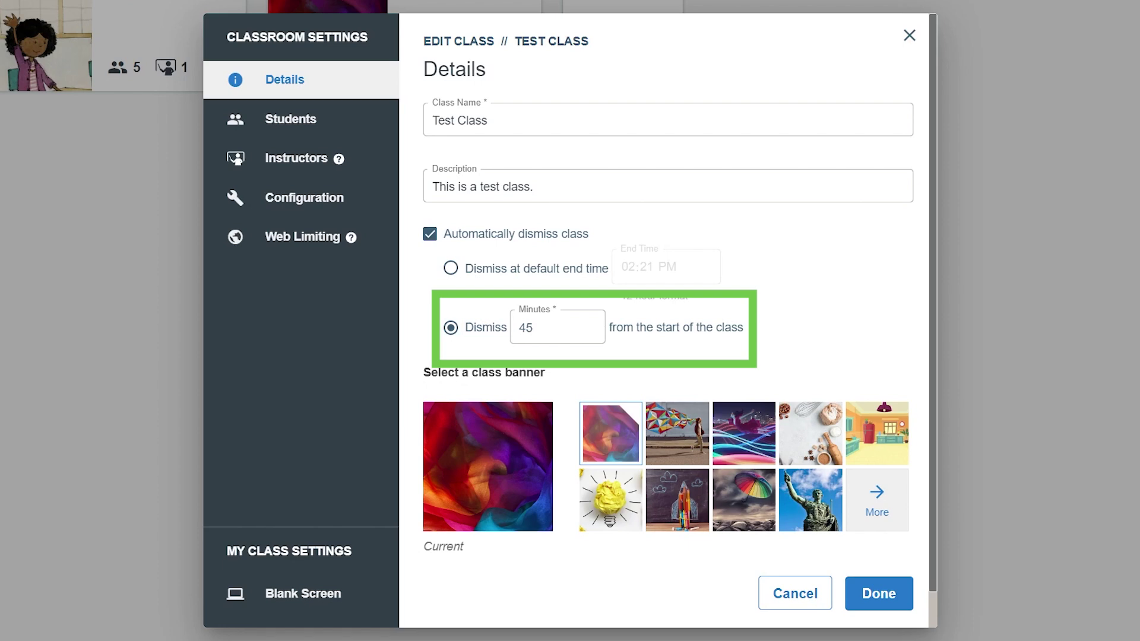
left_click(430, 234)
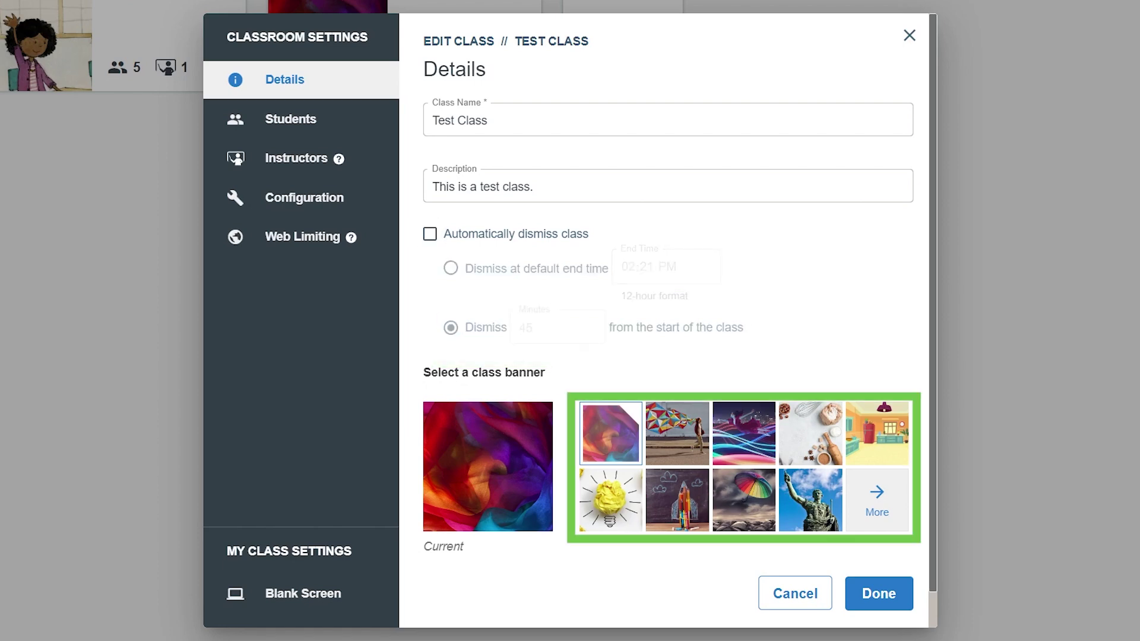
Step: Set the math-equations image as the class banner and confirm it
left_click(611, 500)
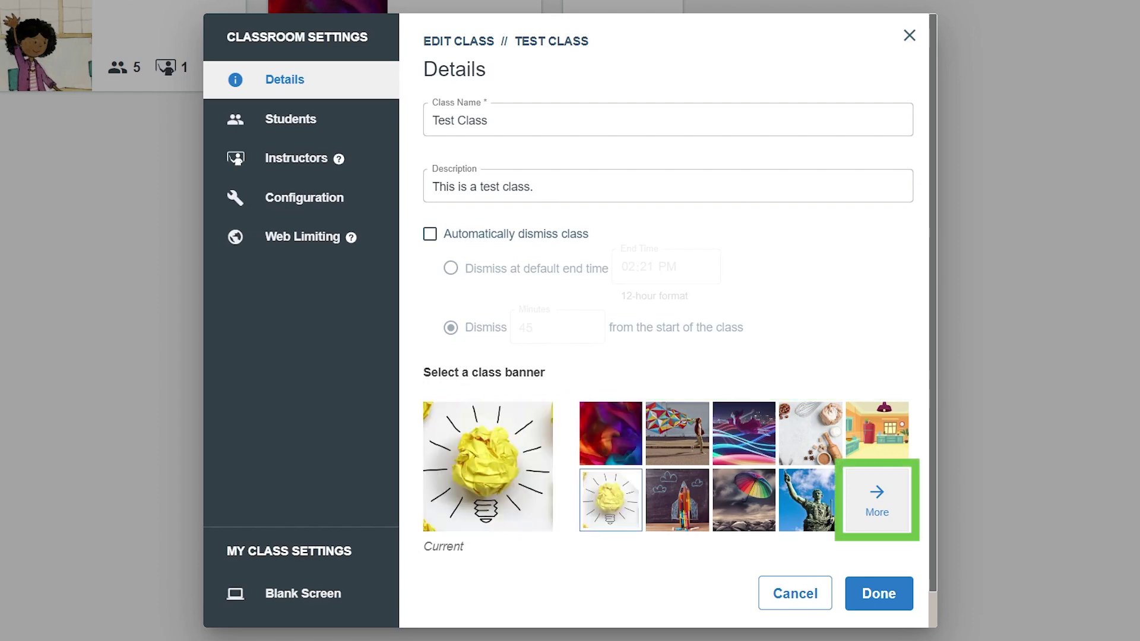
left_click(877, 500)
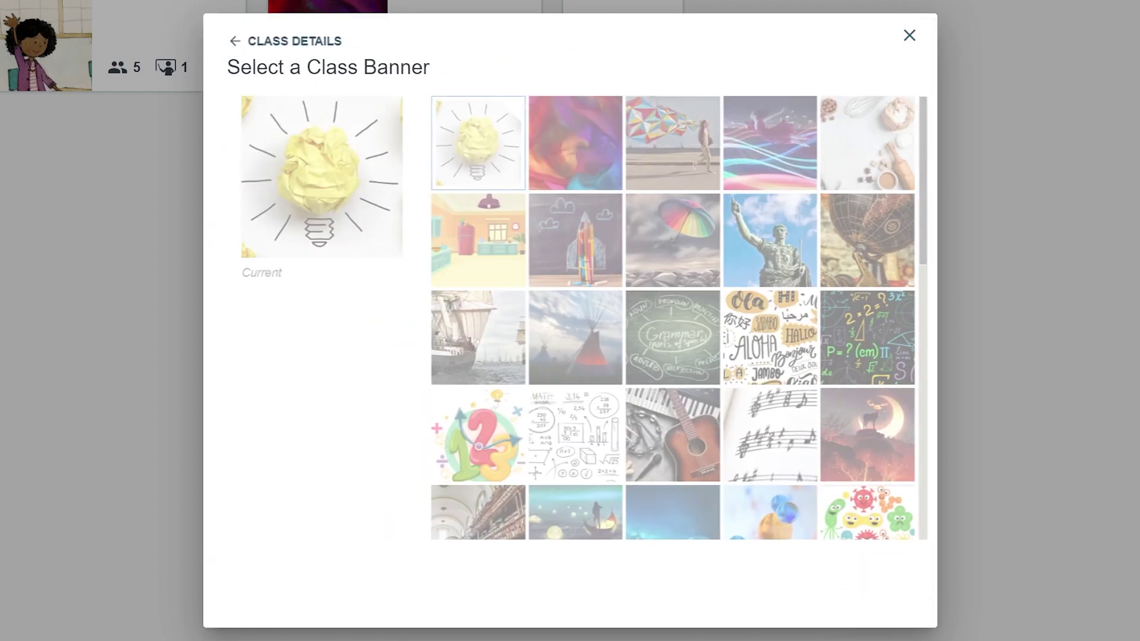
left_click(853, 337)
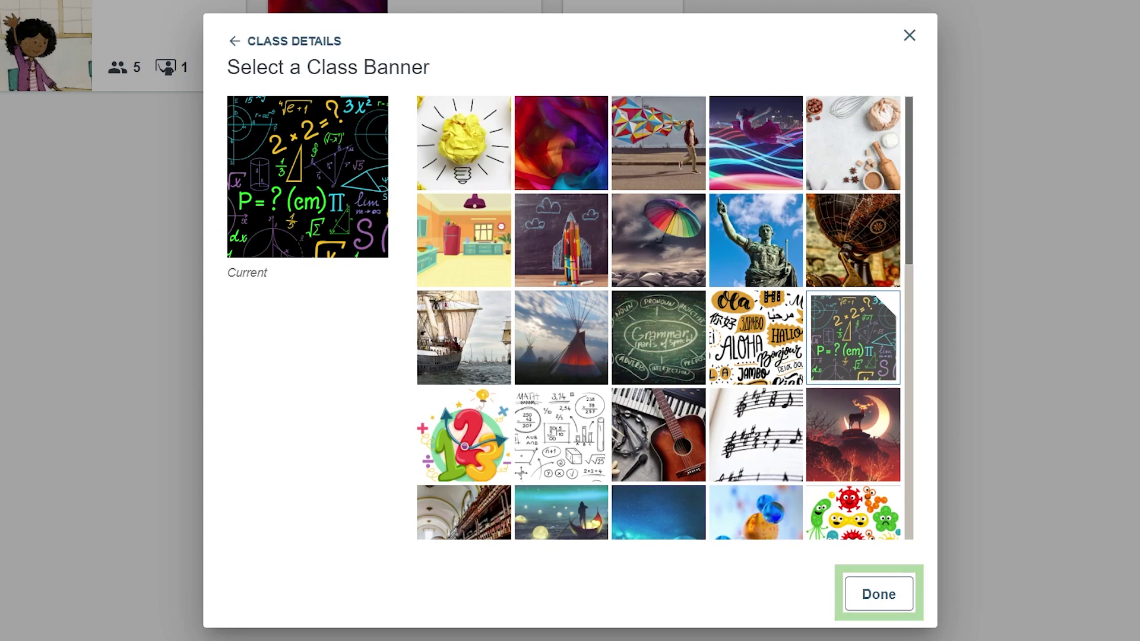
left_click(879, 593)
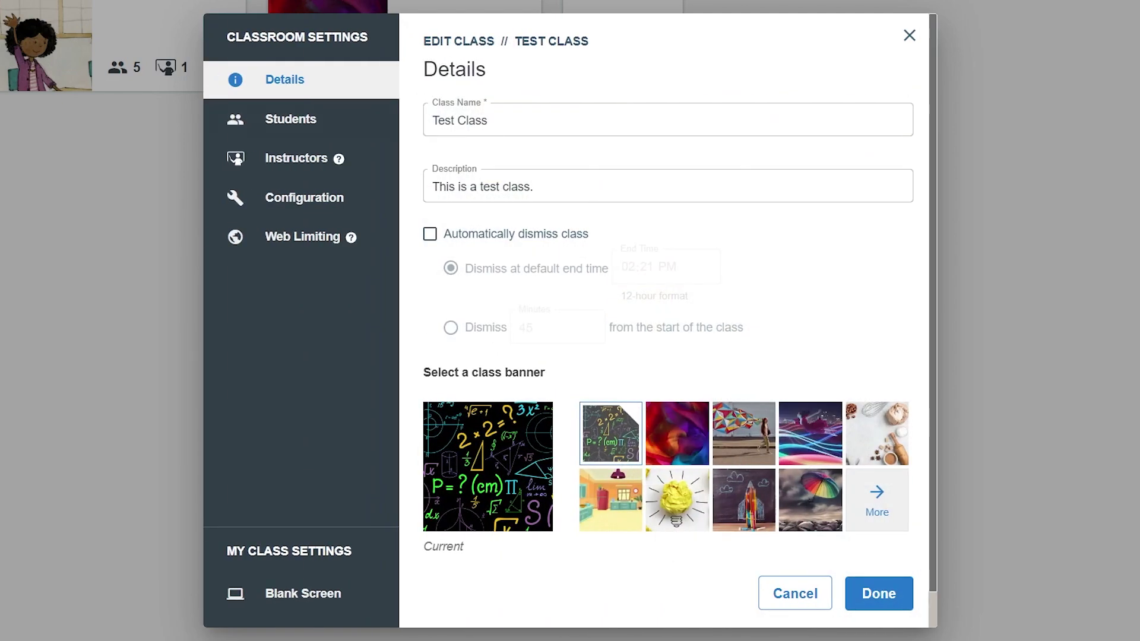
left_click(290, 119)
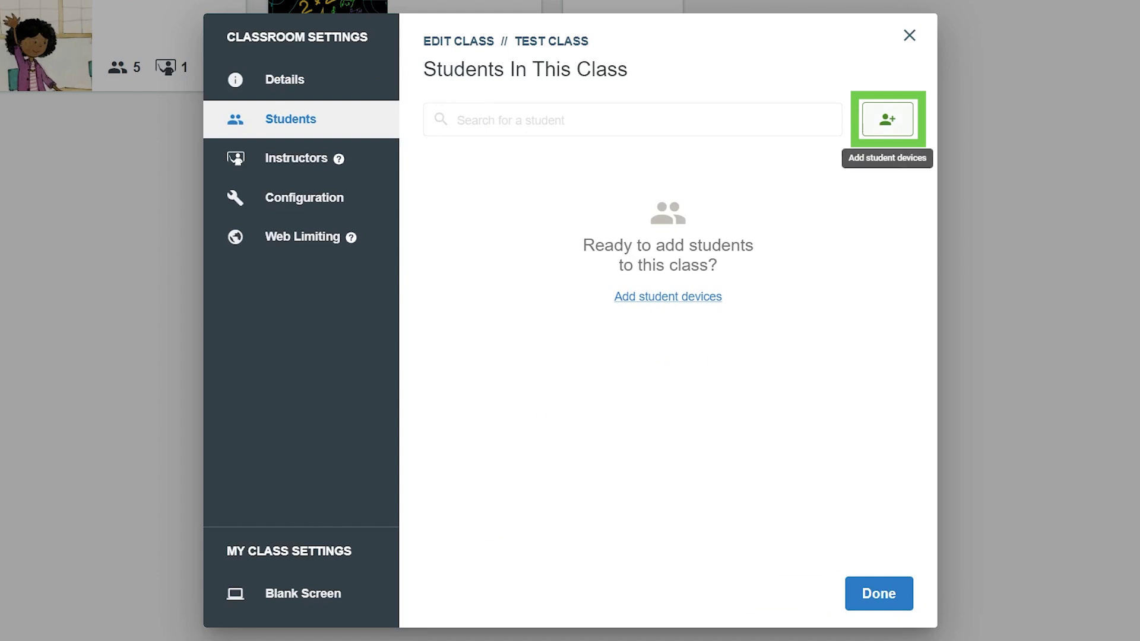
Step: Tick the two student devices, search 'kade', and finish adding them to Test Class
left_click(888, 120)
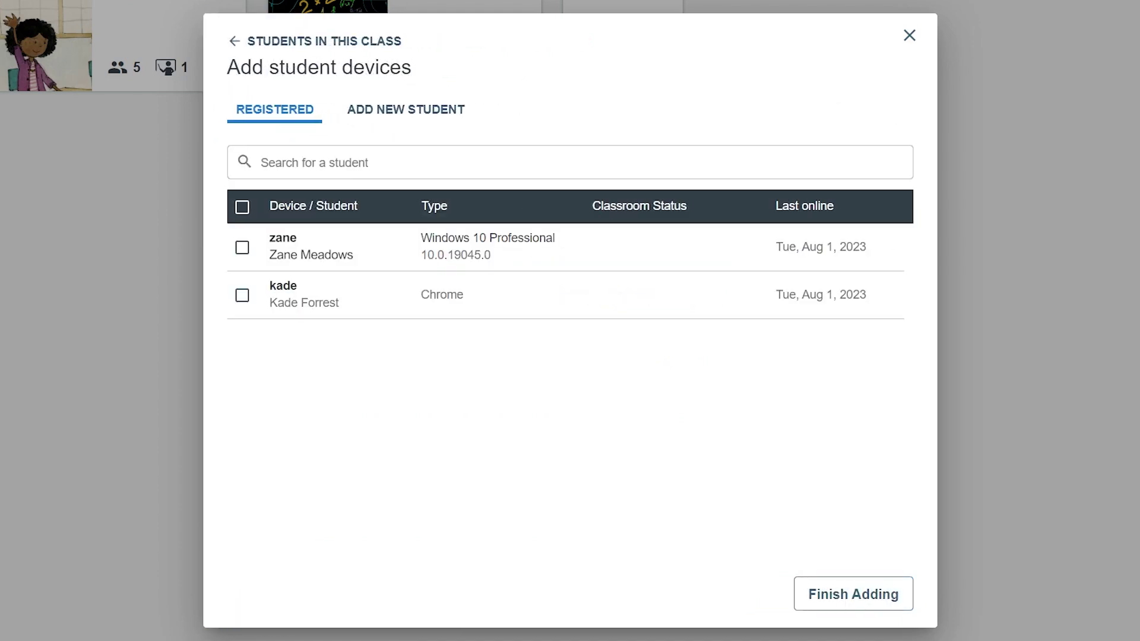
left_click(242, 247)
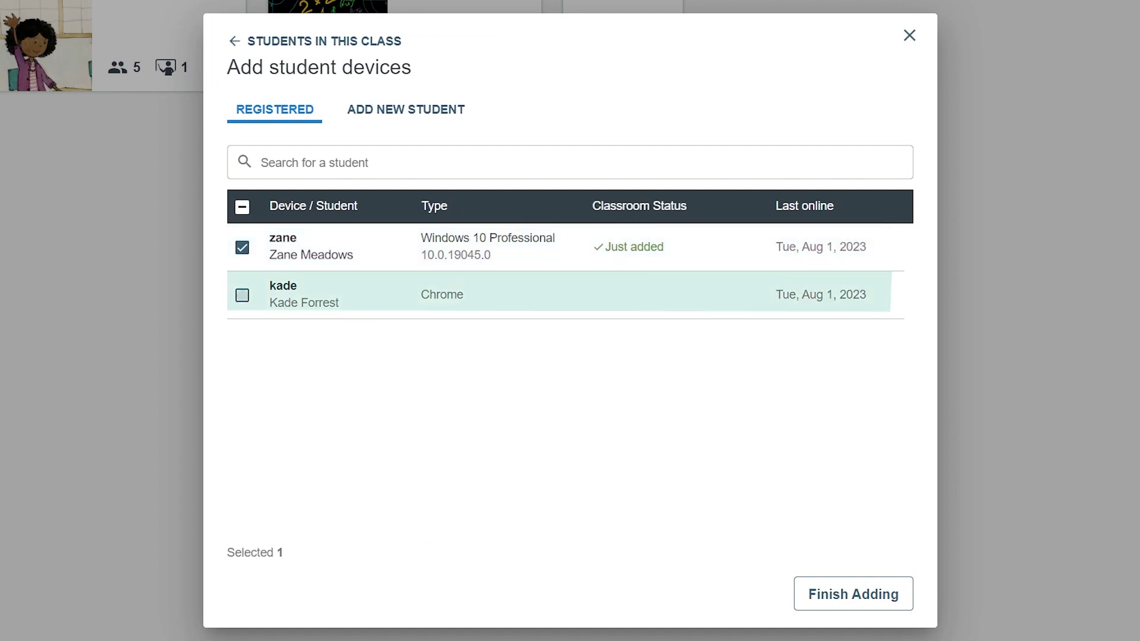
left_click(242, 295)
left_click(261, 163)
type("kad")
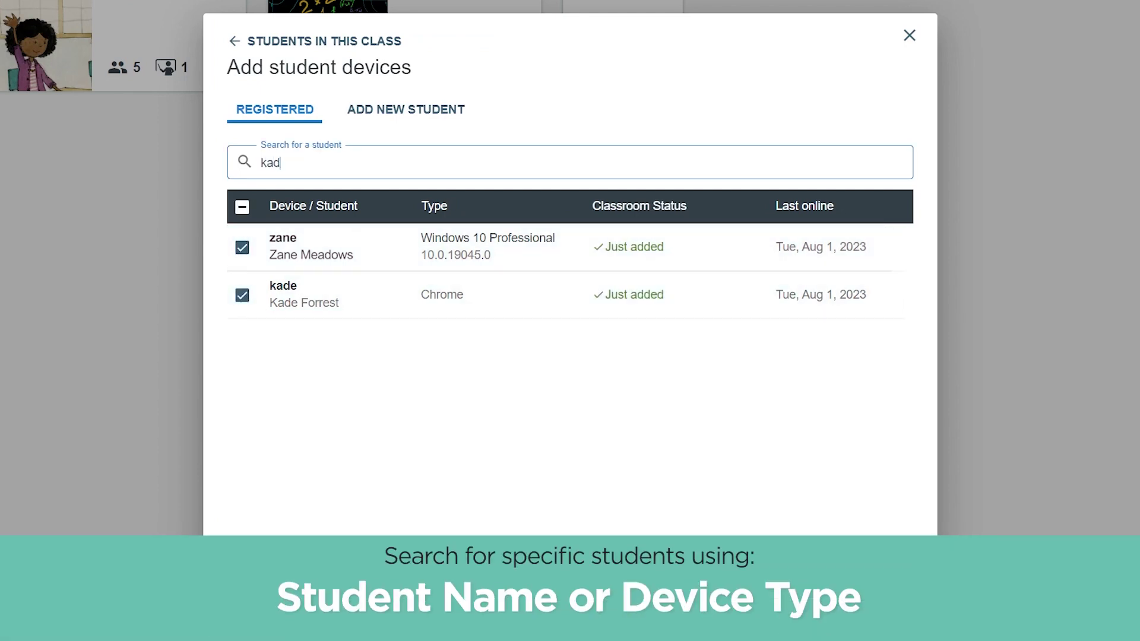
type("e")
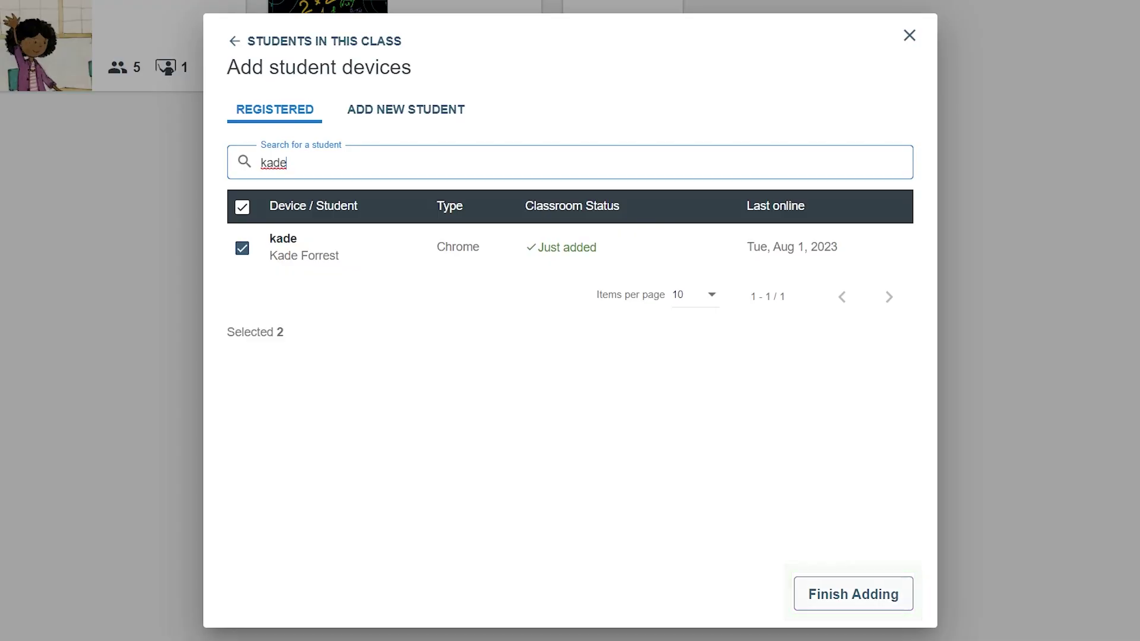
left_click(853, 594)
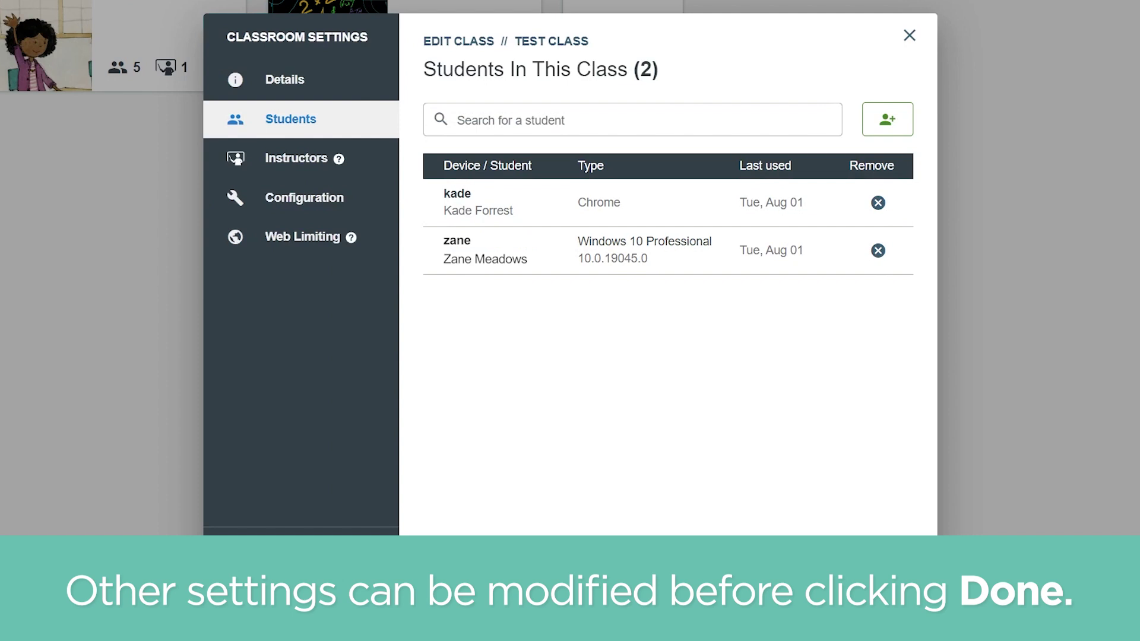
Step: Search for the second instructor by name in Instructors and add them to Test Class
left_click(296, 158)
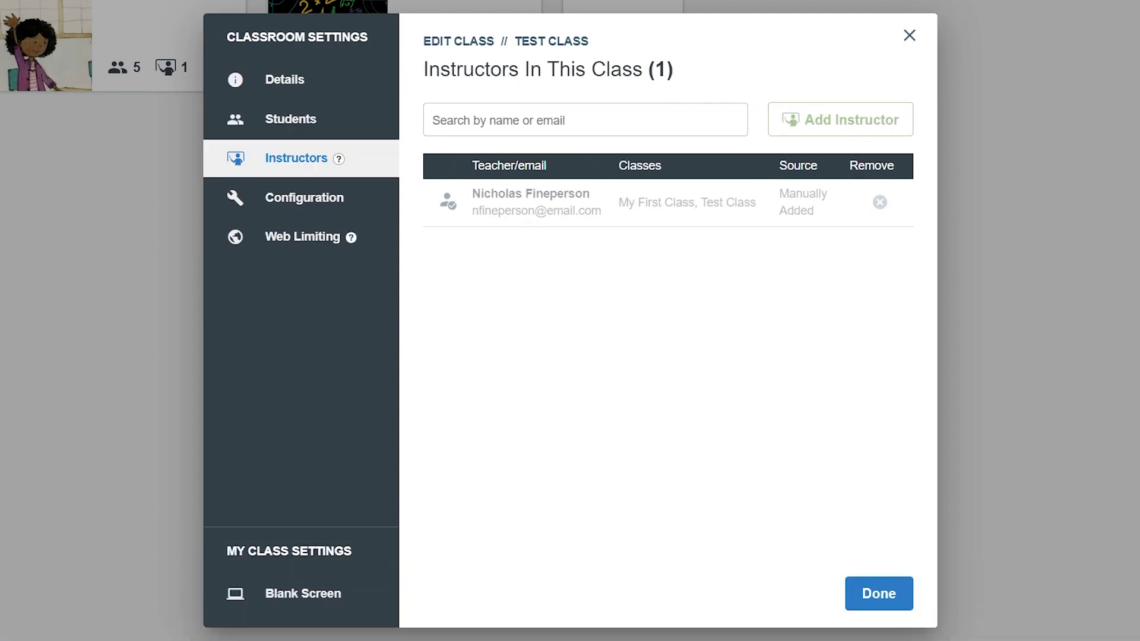
left_click(433, 120)
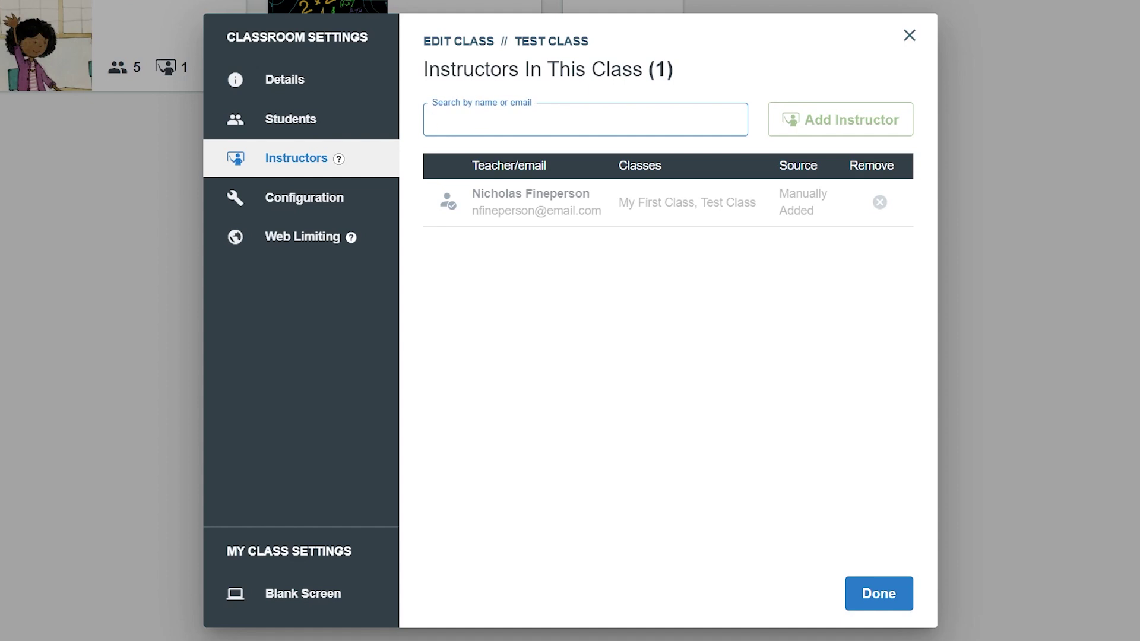
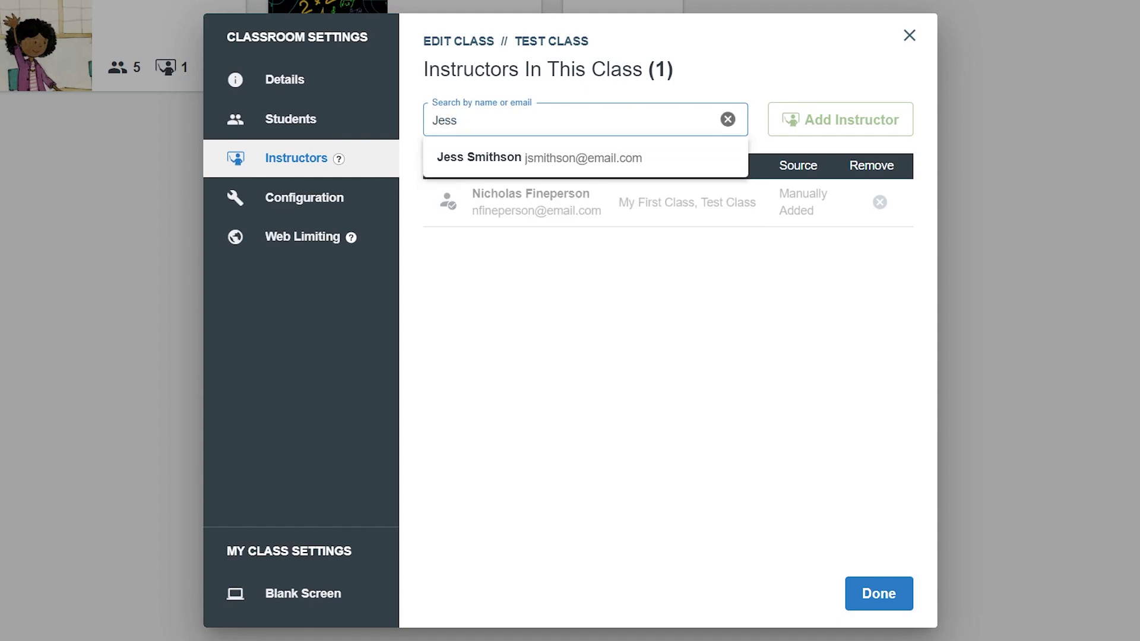
key("Return")
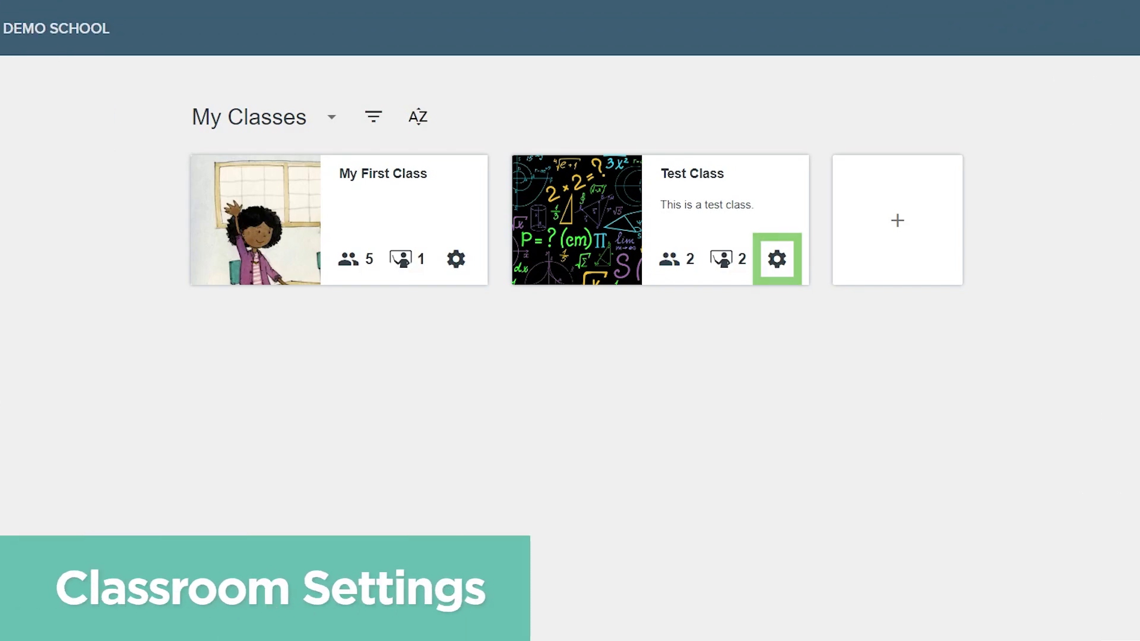
Step: Open Test Class's settings and look through its Students and Configuration pages
left_click(776, 259)
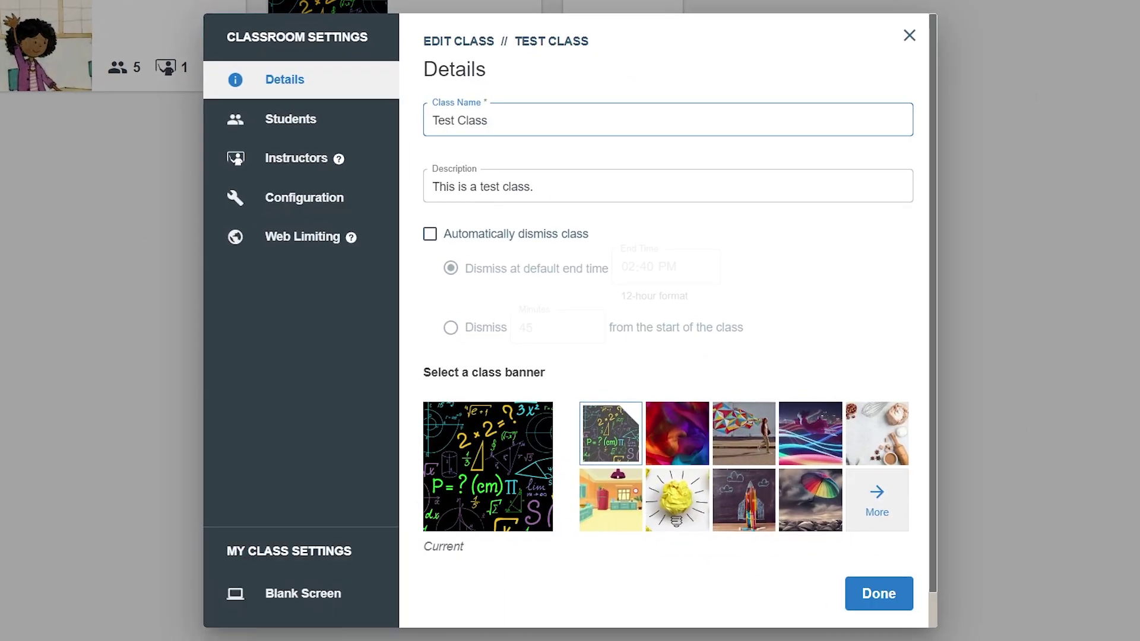
left_click(290, 119)
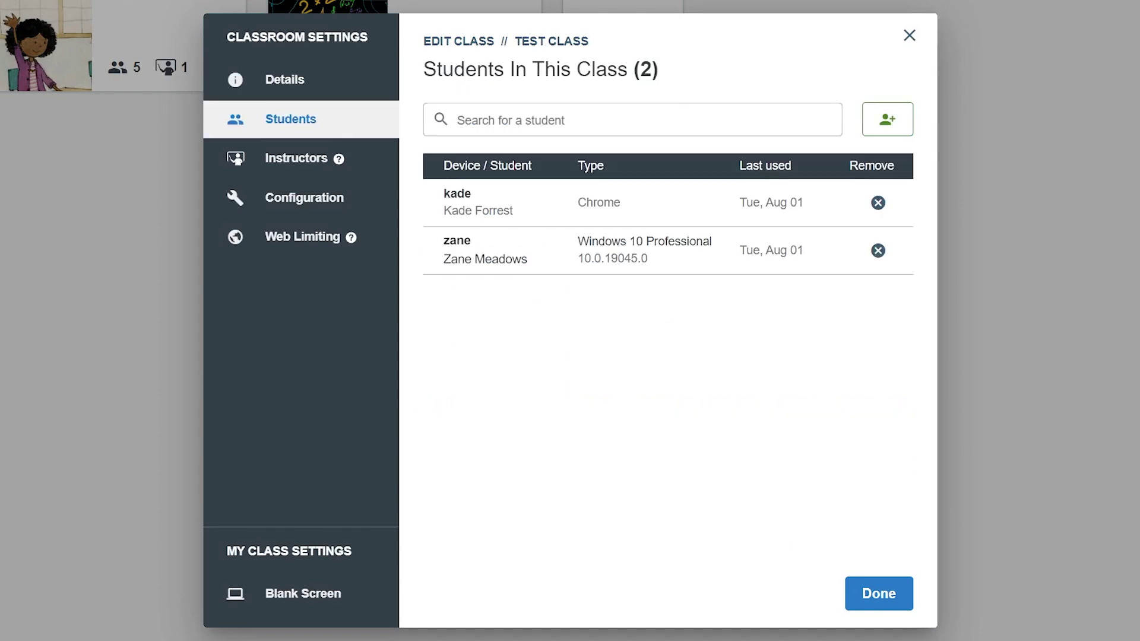
left_click(304, 197)
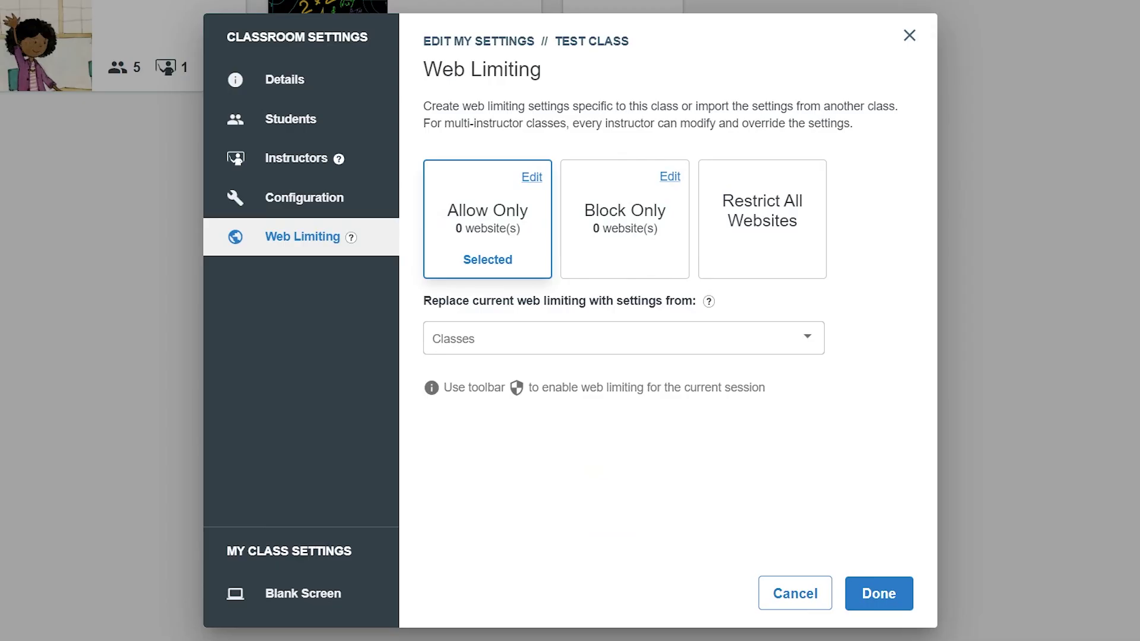
Step: Try Block Only and Restrict All, then allow google.com, docs.google.com and *.google.com
left_click(624, 220)
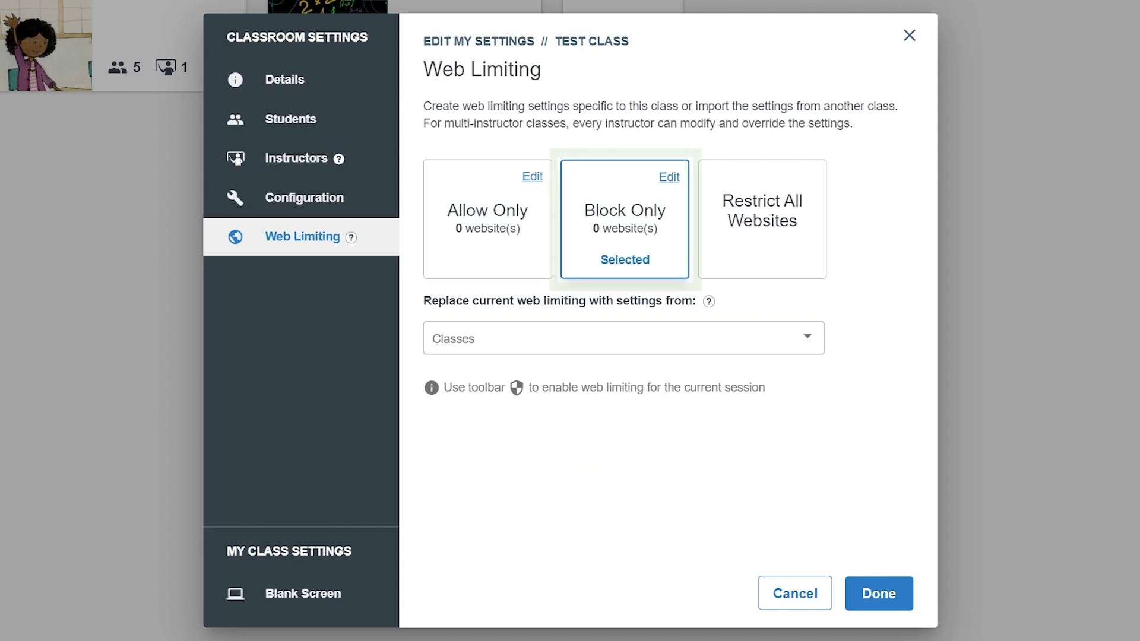
left_click(762, 219)
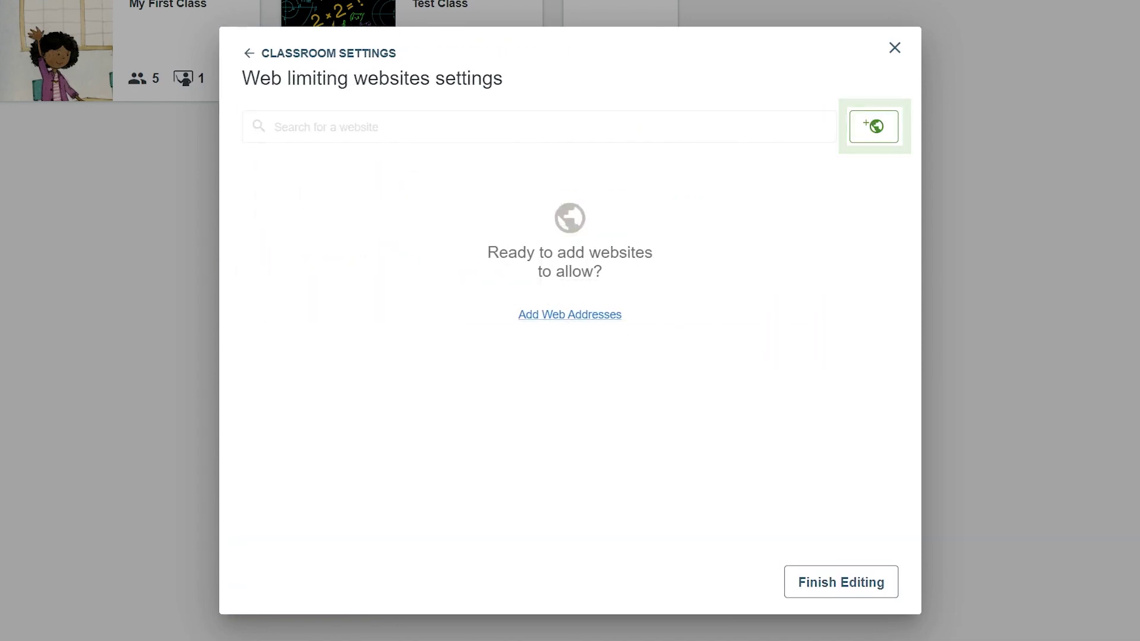
type("google.com")
key("Return")
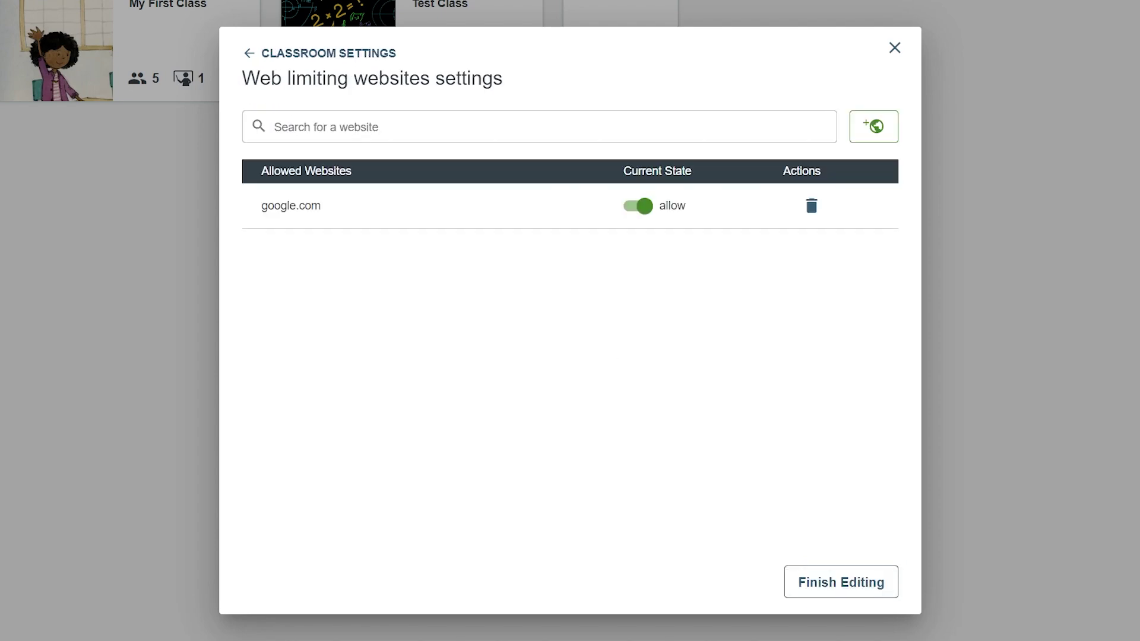
type("docs.google.com")
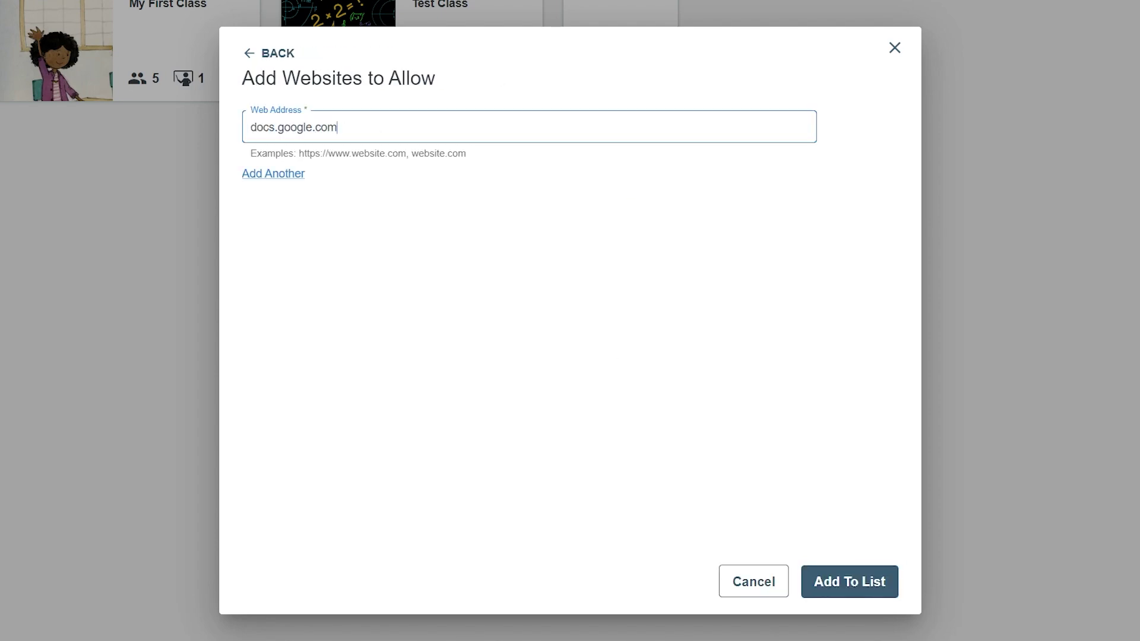
key("Return")
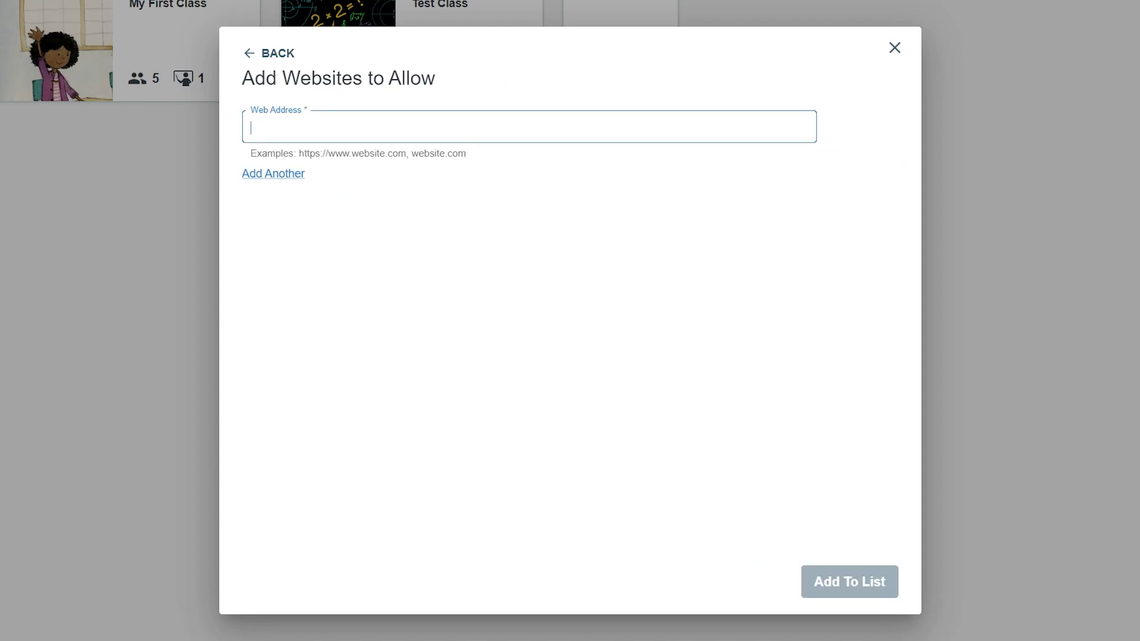
type("*.google.com")
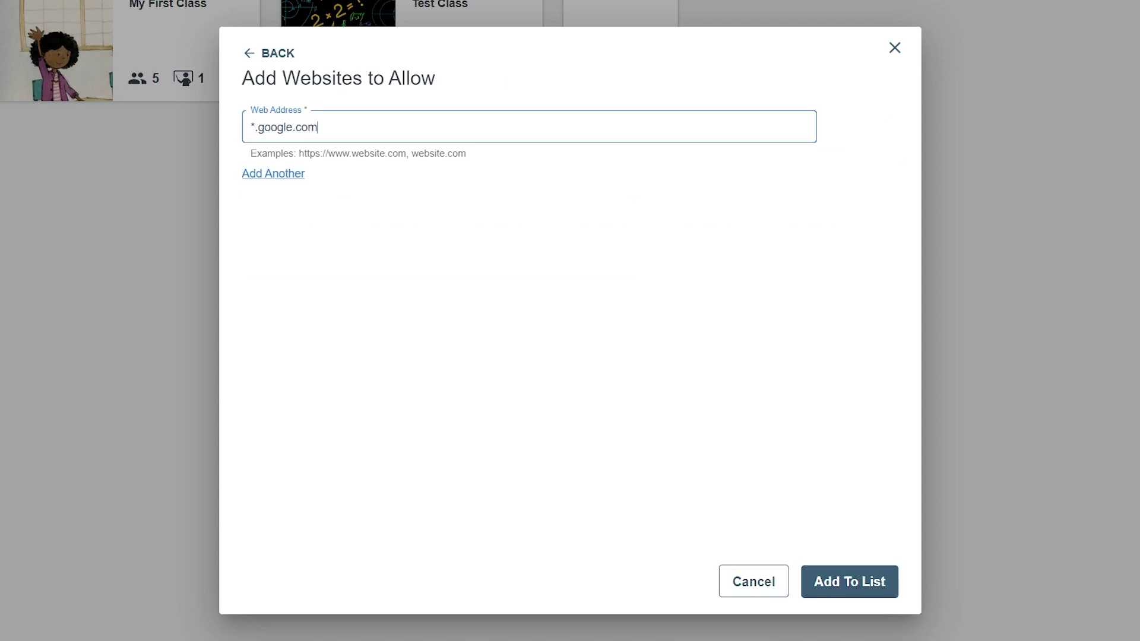
key("Return")
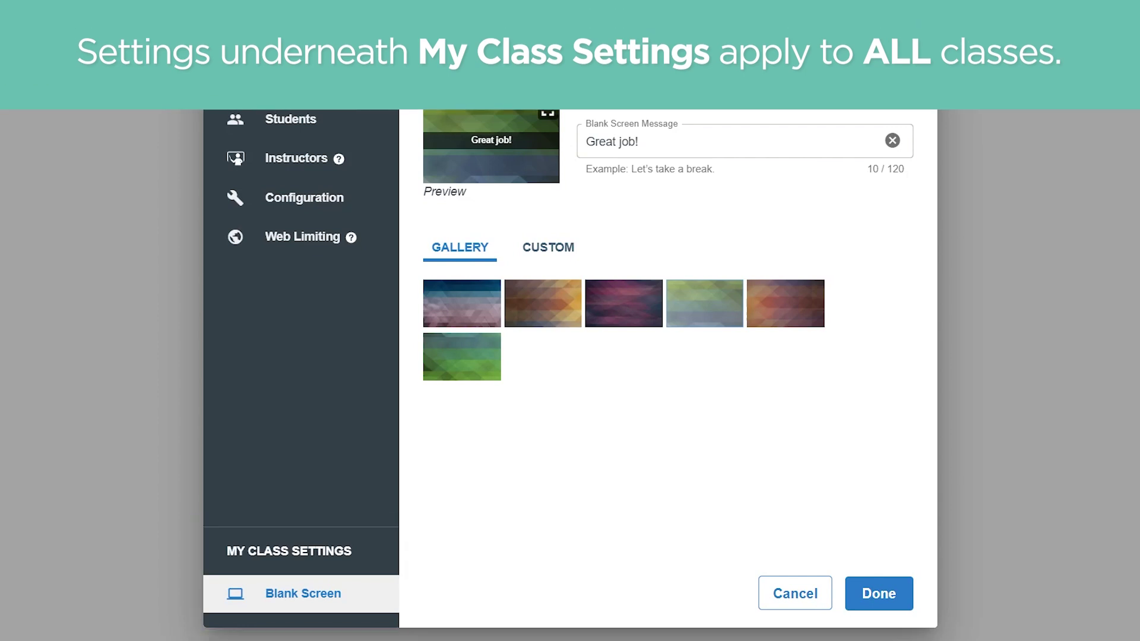
Step: Replace the blank screen message with 'Time for a short break!' and choose the brown-orange thumbnail
triple_click(612, 142)
type("Time f")
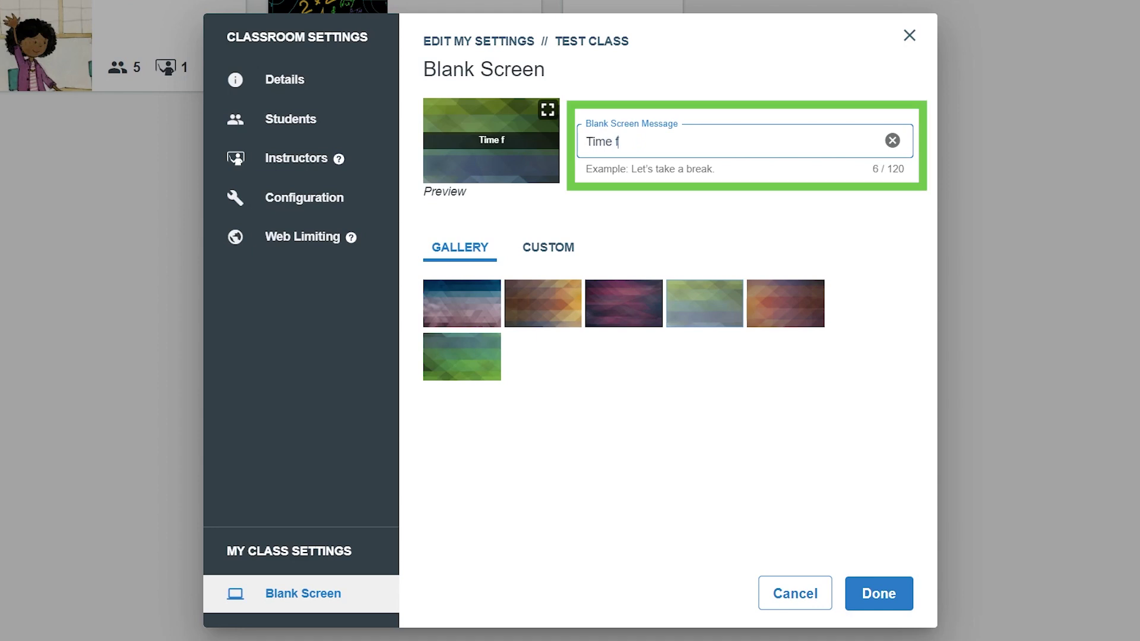
type("or a short brea")
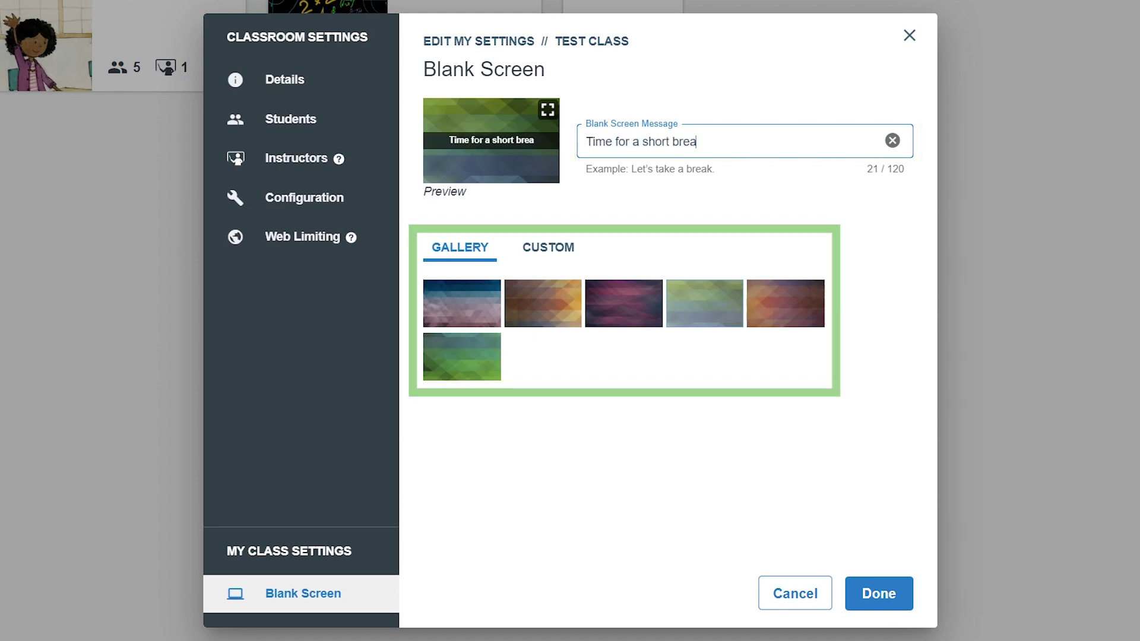
type("k!")
left_click(543, 303)
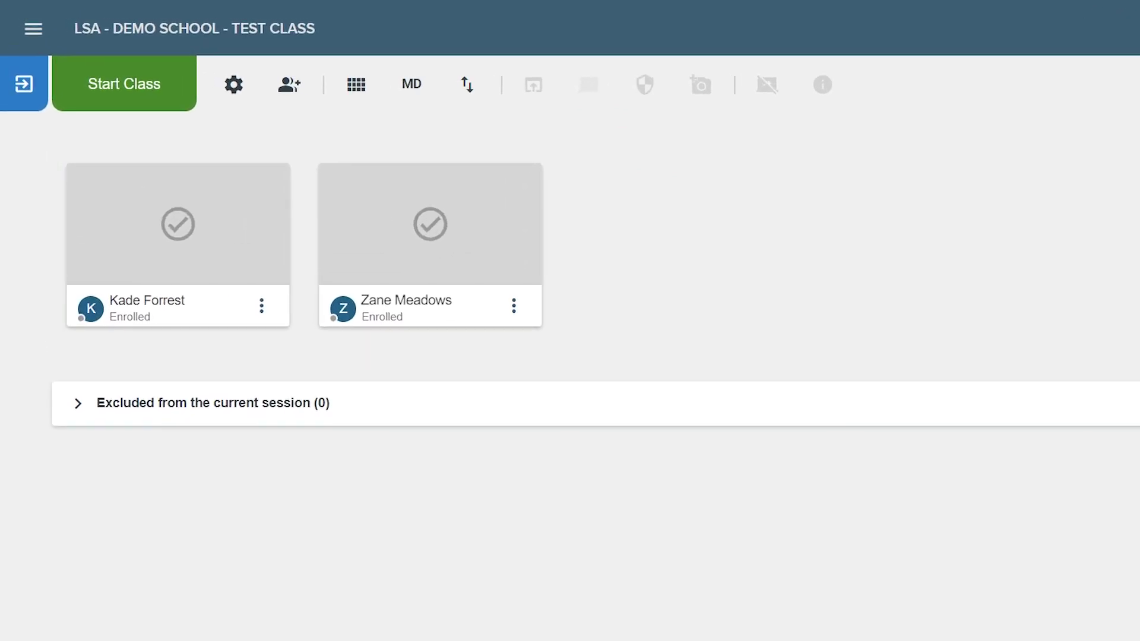
Step: Start Test Class, enlarge the NASA-browsing student's screen, and bring up that student's actions menu
left_click(124, 83)
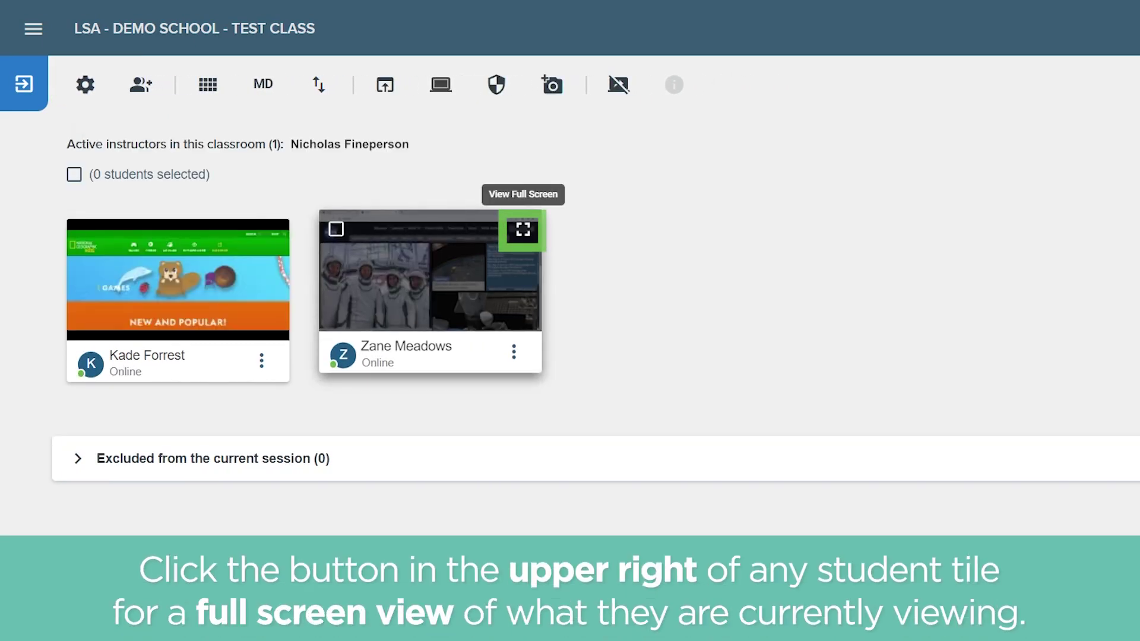
left_click(522, 231)
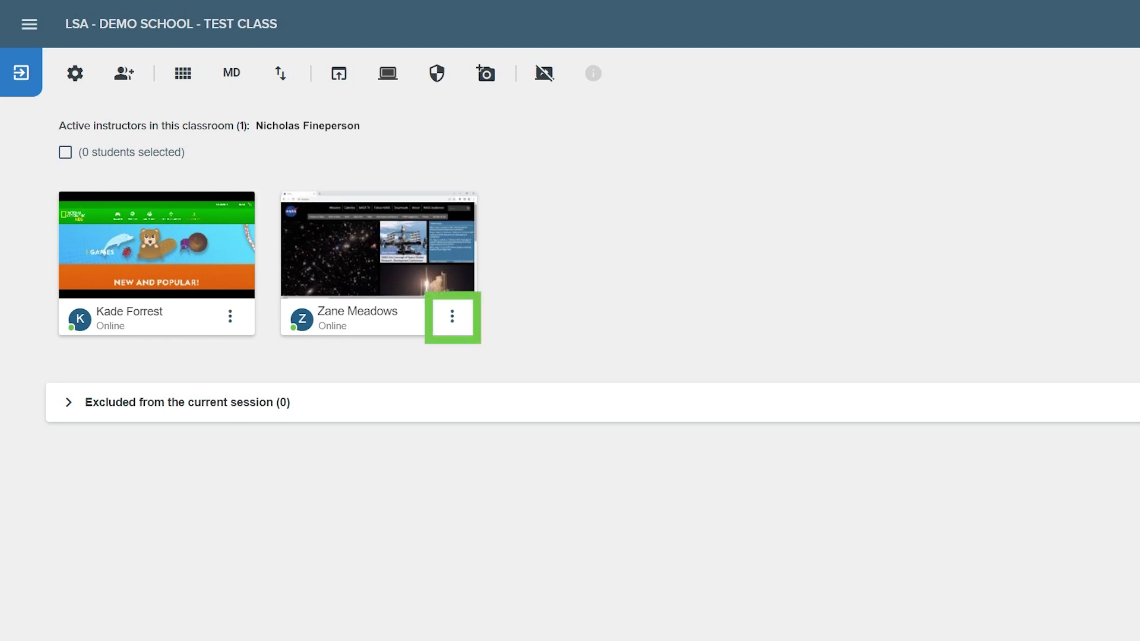
left_click(452, 310)
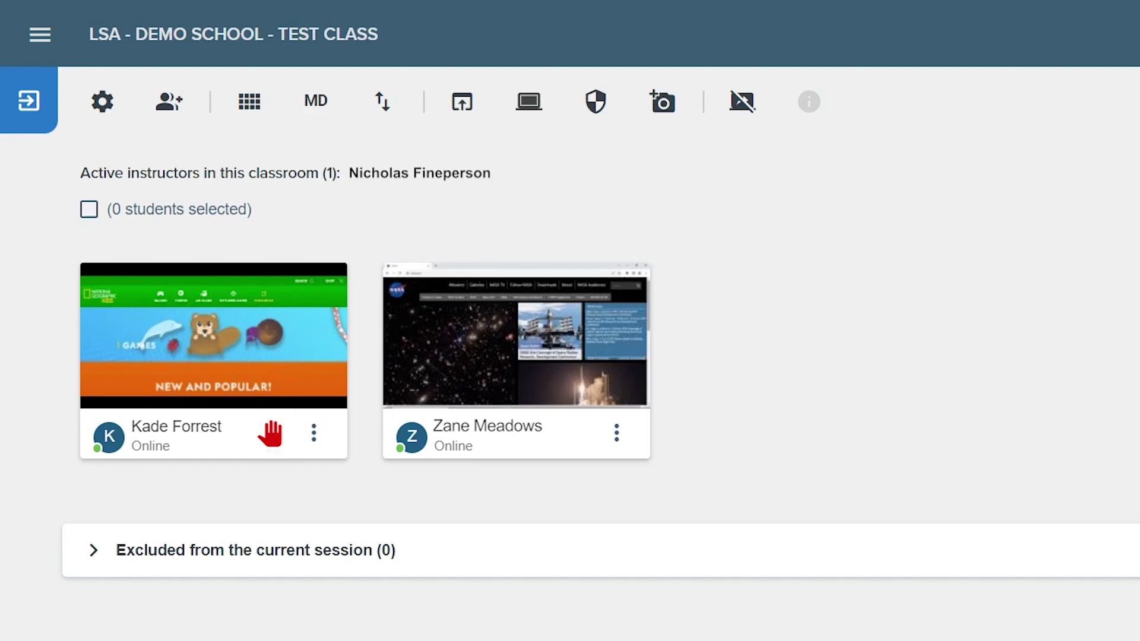
Step: Lower the student's raised hand, open a chat with them, and exclude the NASA-browsing student
left_click(271, 424)
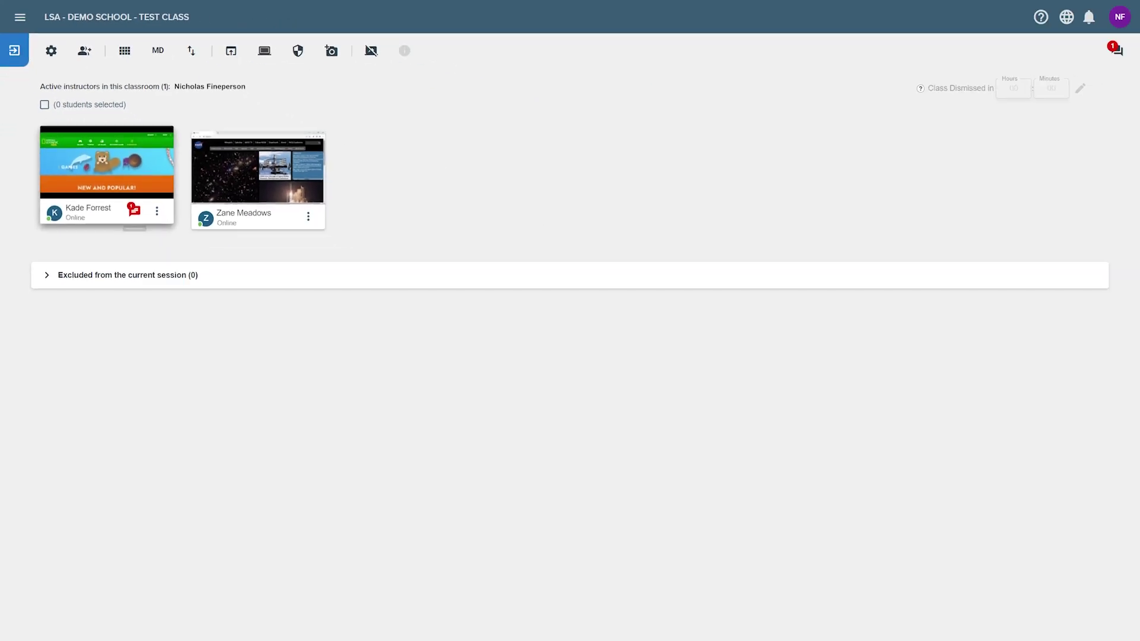
left_click(134, 215)
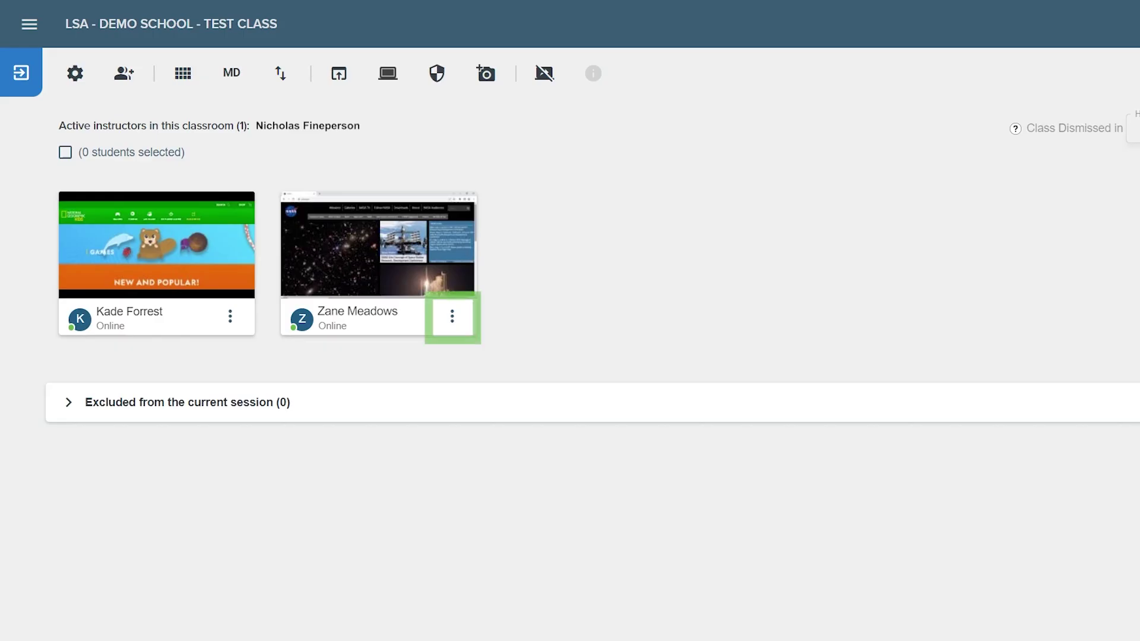
left_click(452, 309)
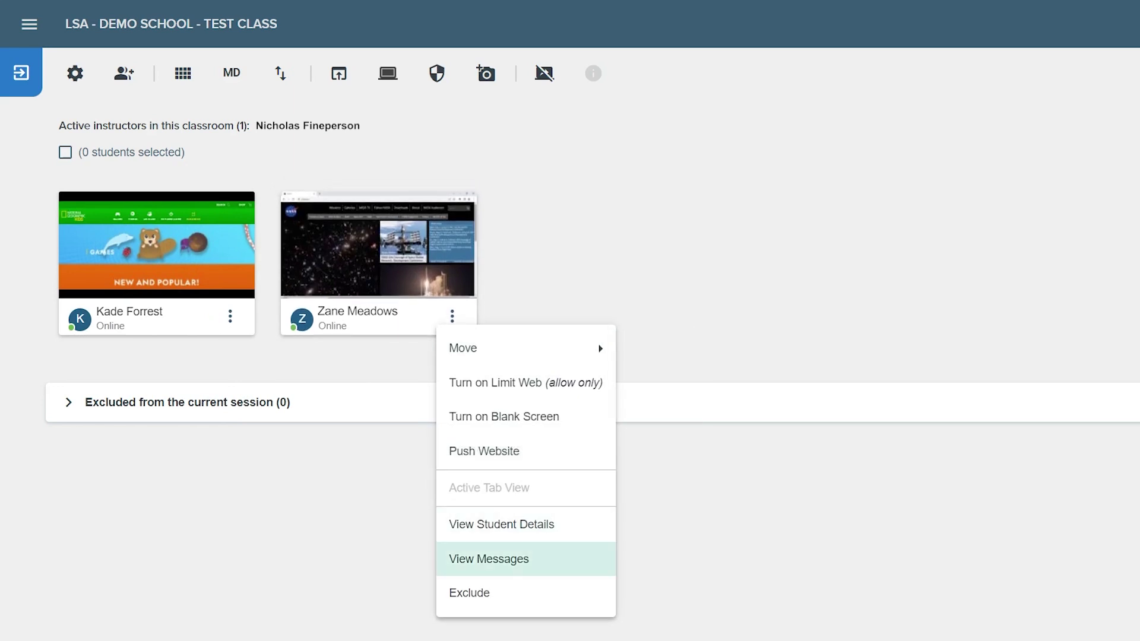
left_click(471, 590)
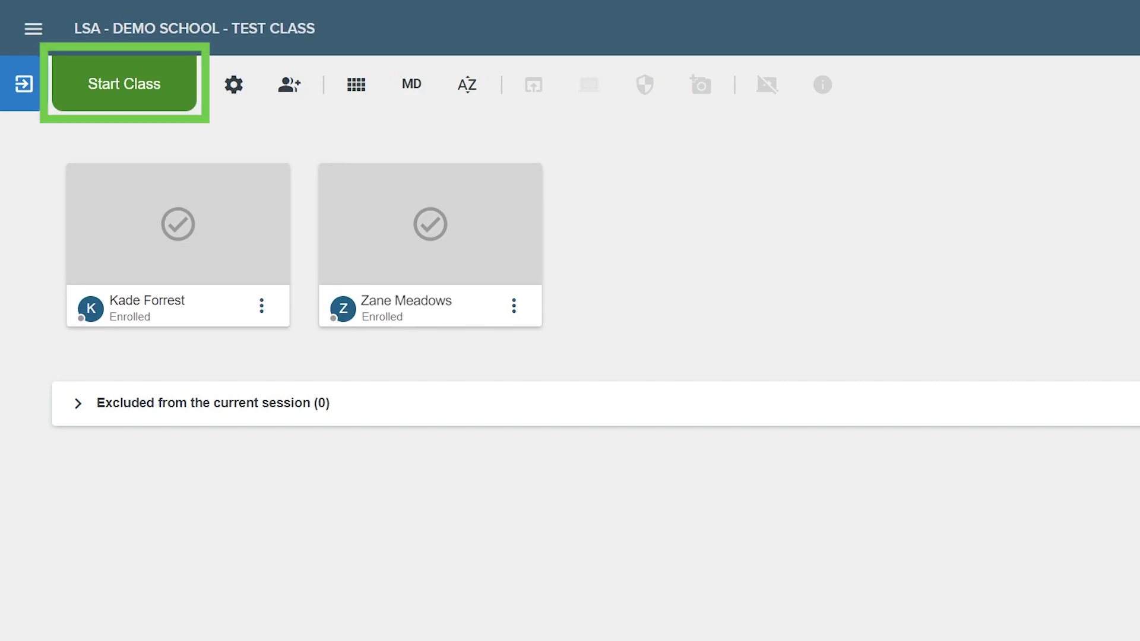
left_click(124, 84)
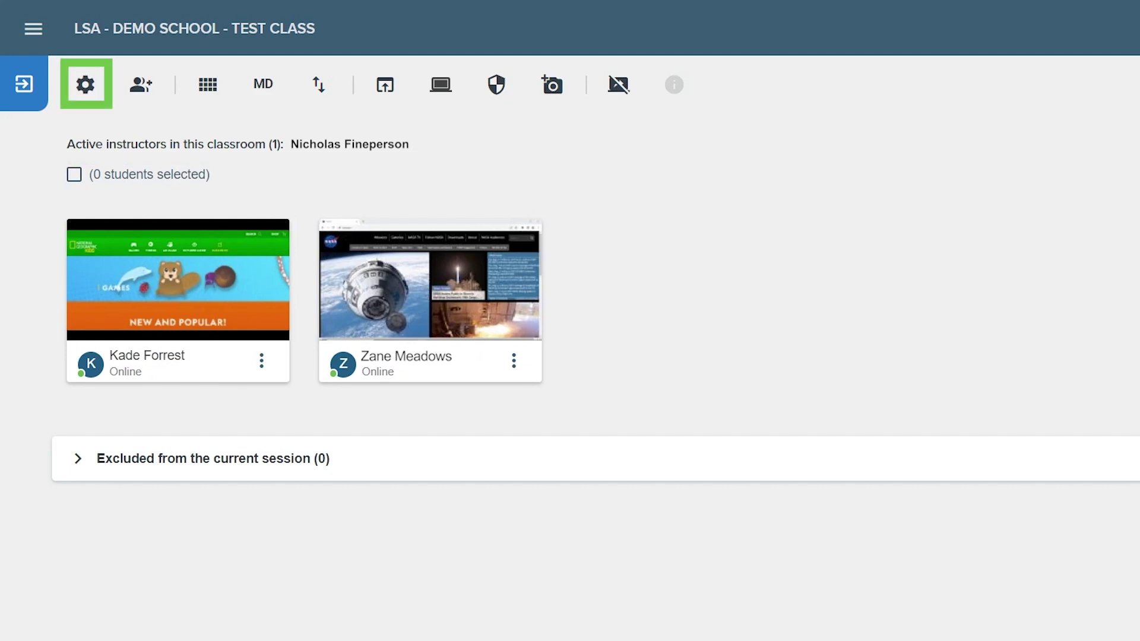
left_click(85, 84)
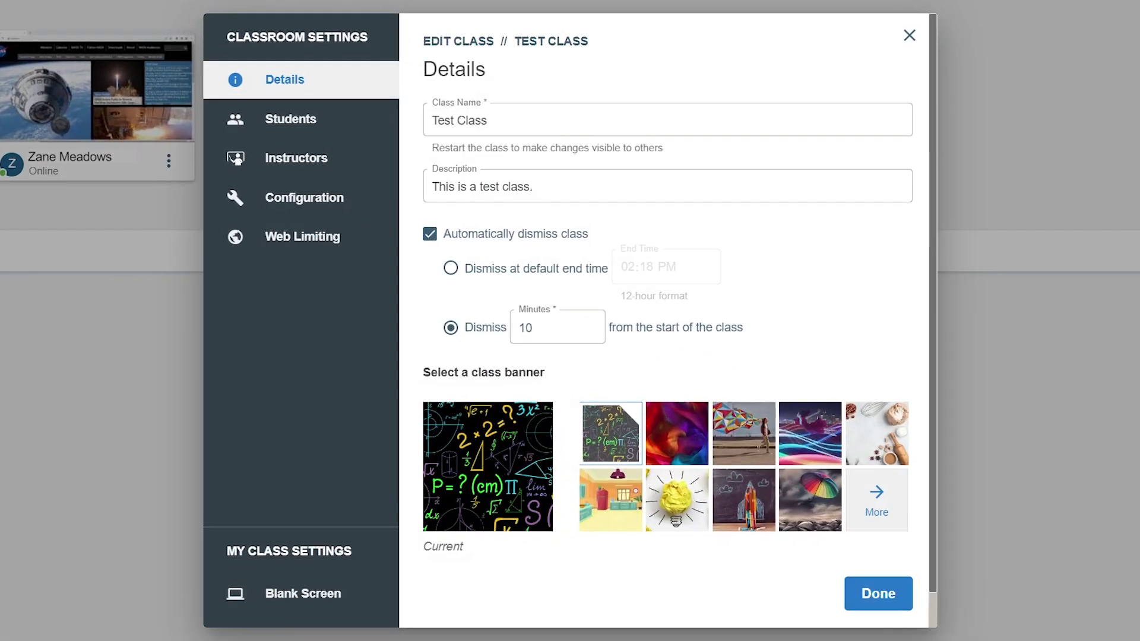
left_click(290, 118)
left_click(296, 158)
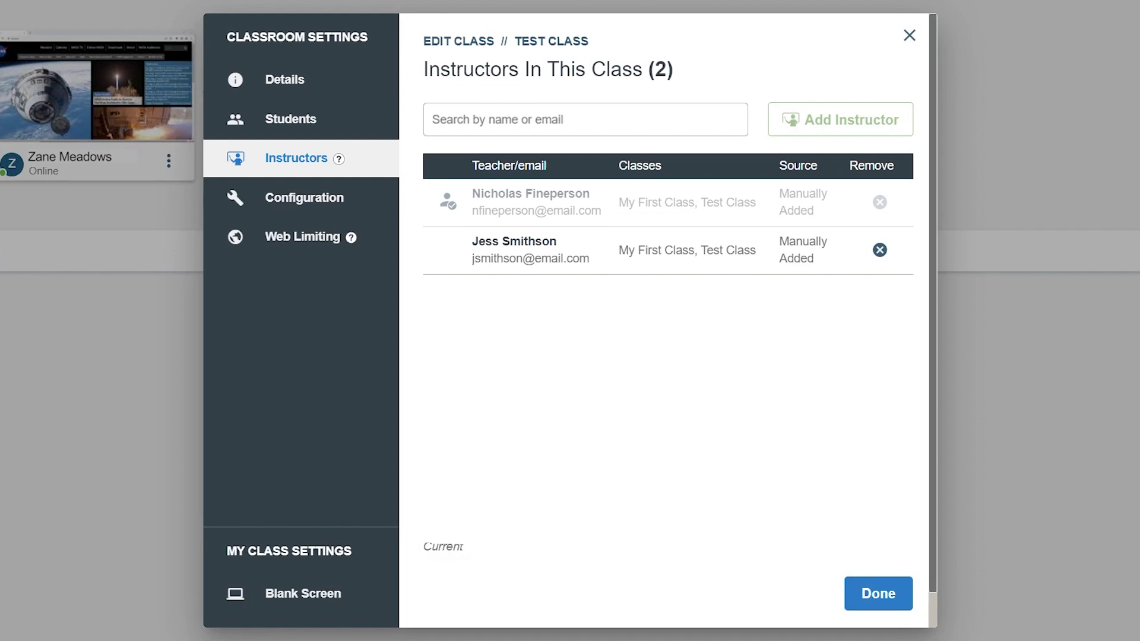
left_click(303, 197)
left_click(302, 236)
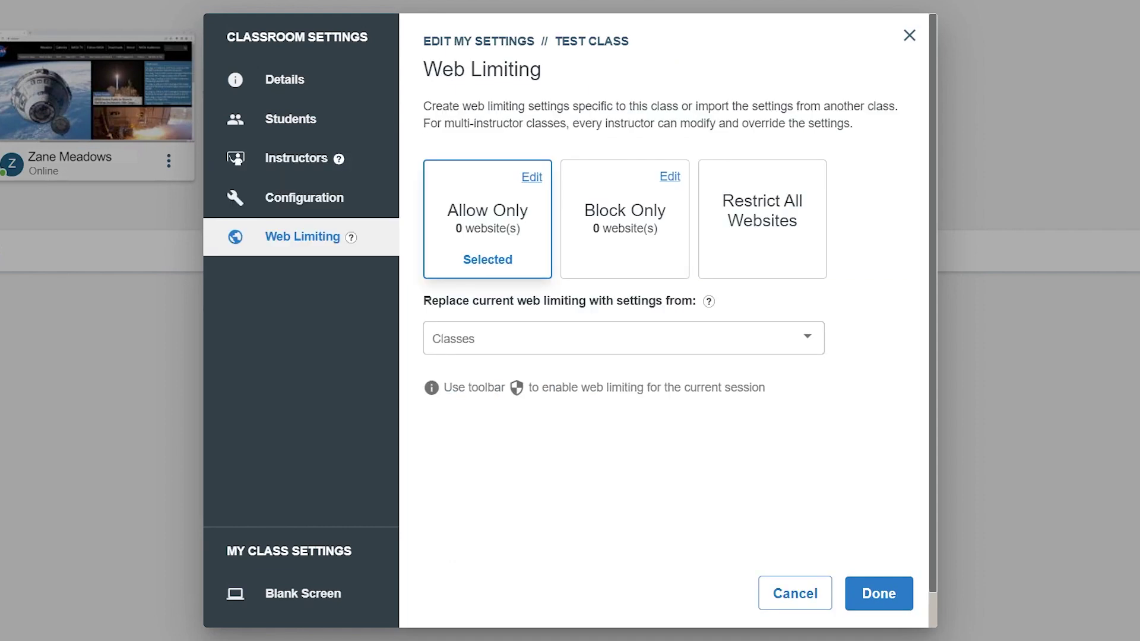
left_click(303, 593)
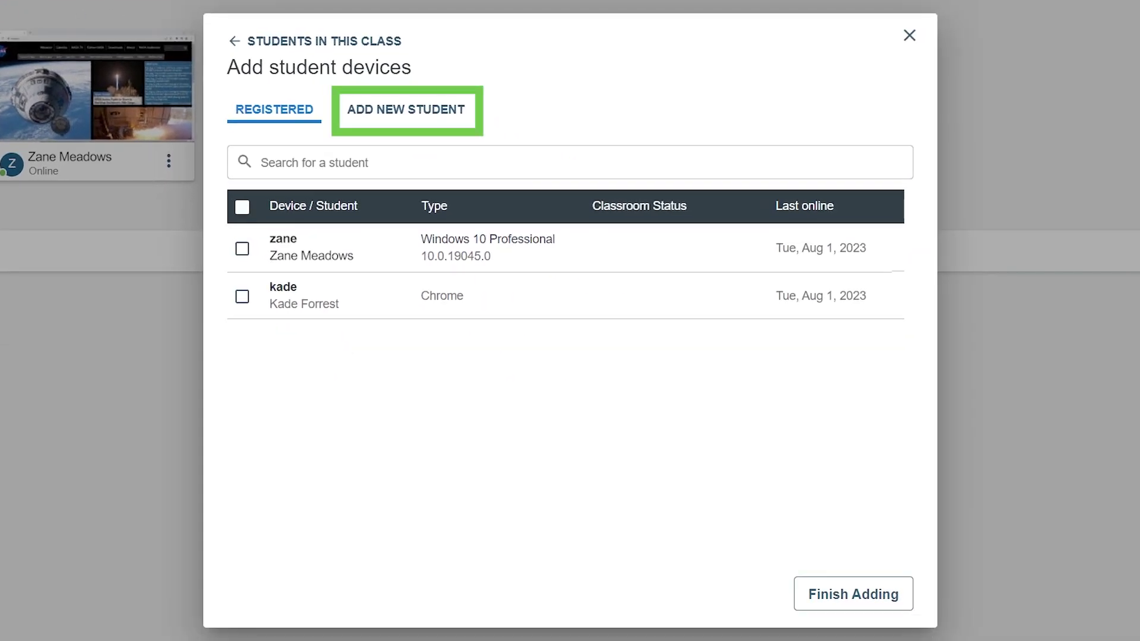
Step: Get an access link for new student devices from the ADD NEW STUDENT tab
left_click(406, 109)
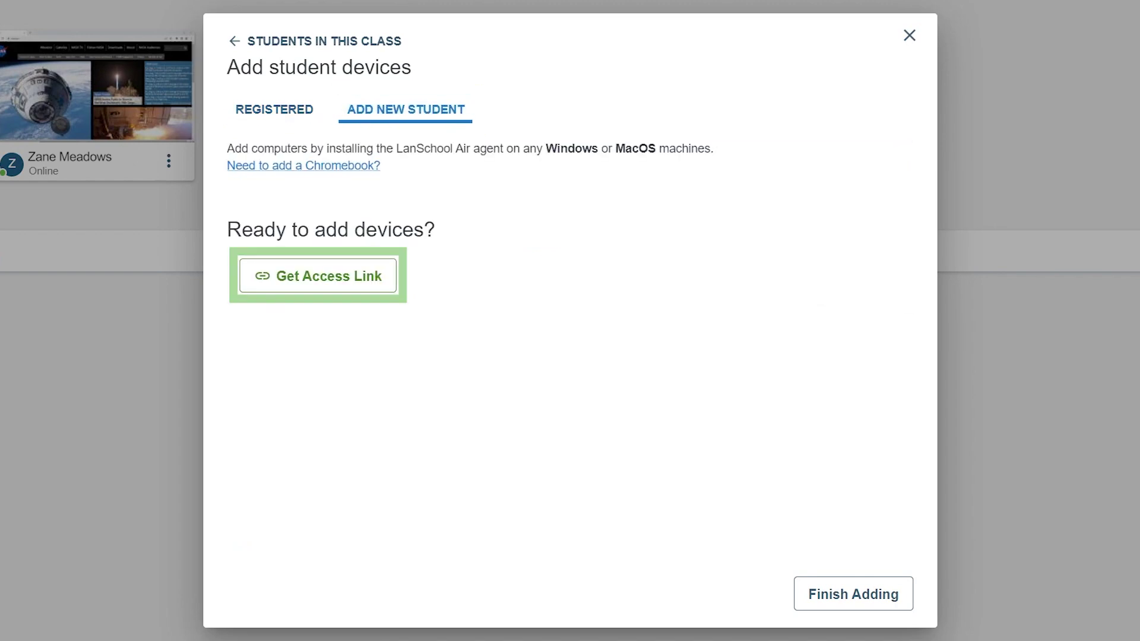
left_click(317, 276)
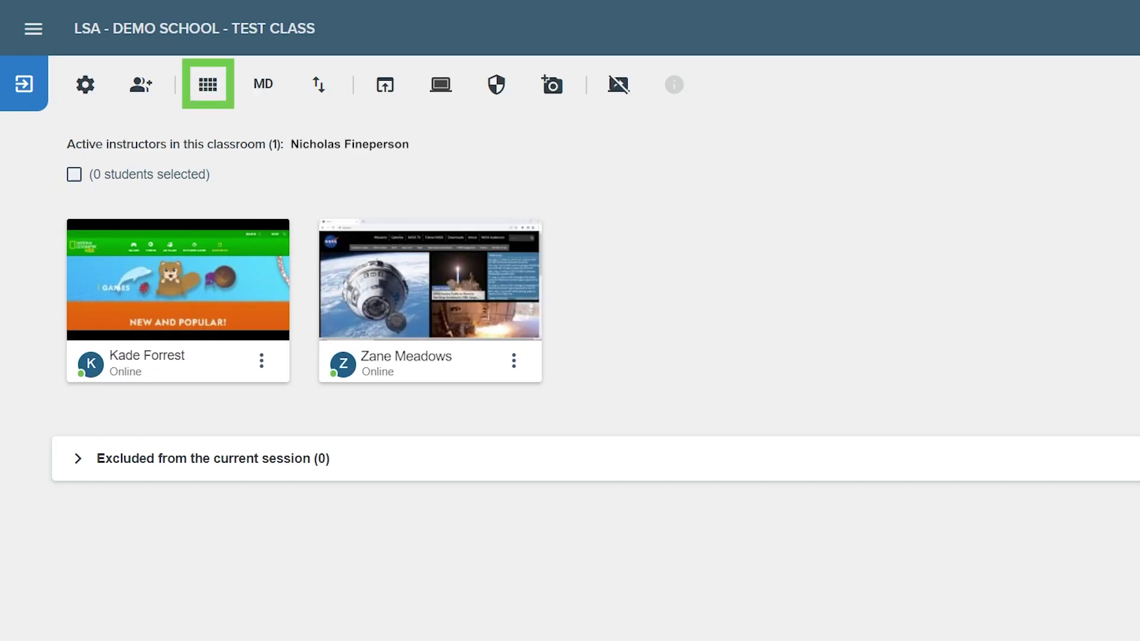
Step: Bring up the class view choices to switch the layout to List View
left_click(207, 85)
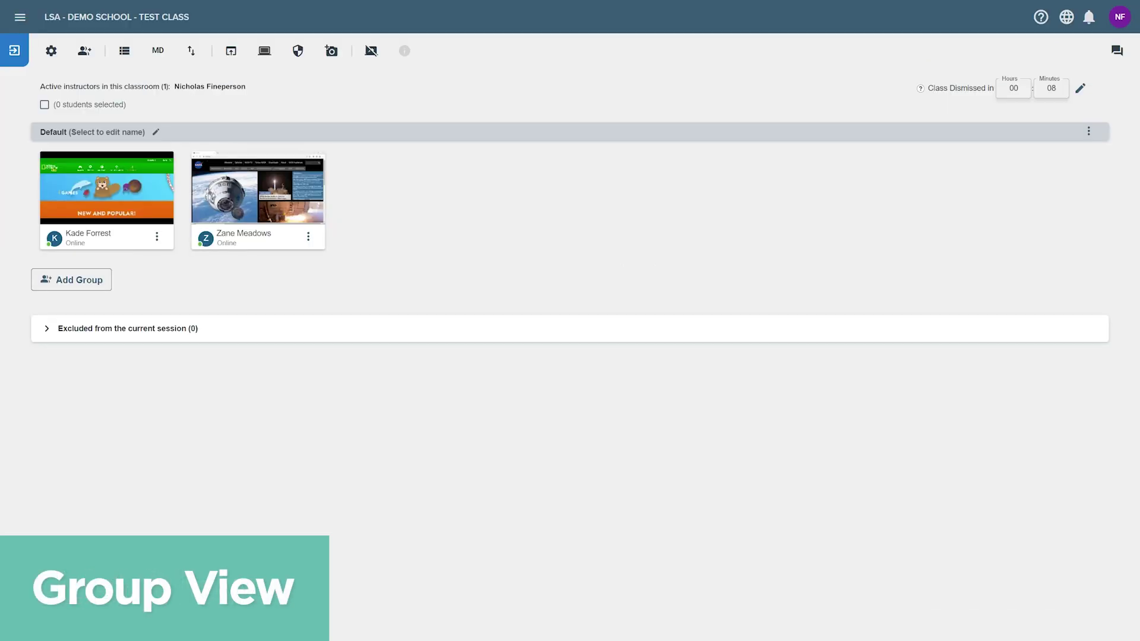
Step: Create a group named New Group, drag a student into it, then move them back to Default
type("Ne")
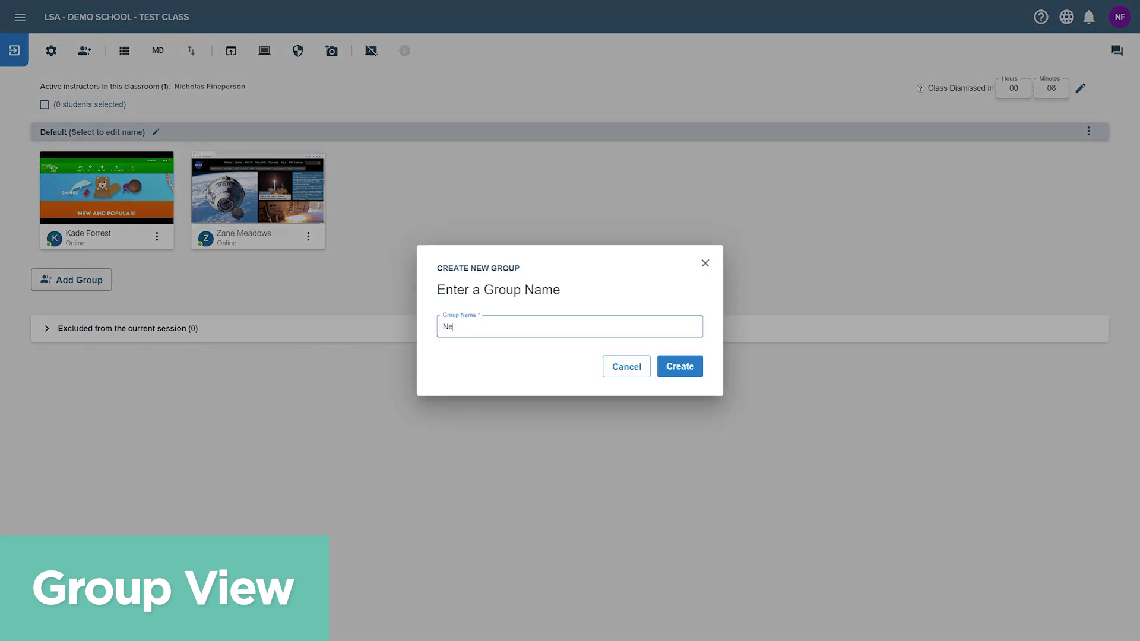
type("w Group")
key("Return")
left_click_drag(257, 196, 225, 321)
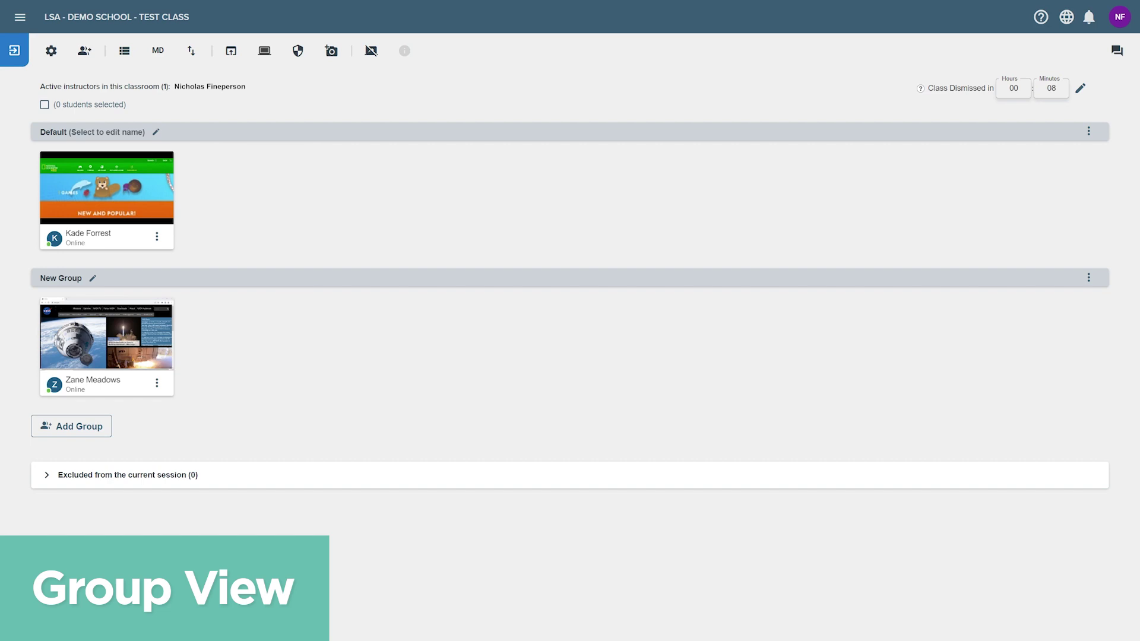
left_click(156, 382)
mouse_move(196, 404)
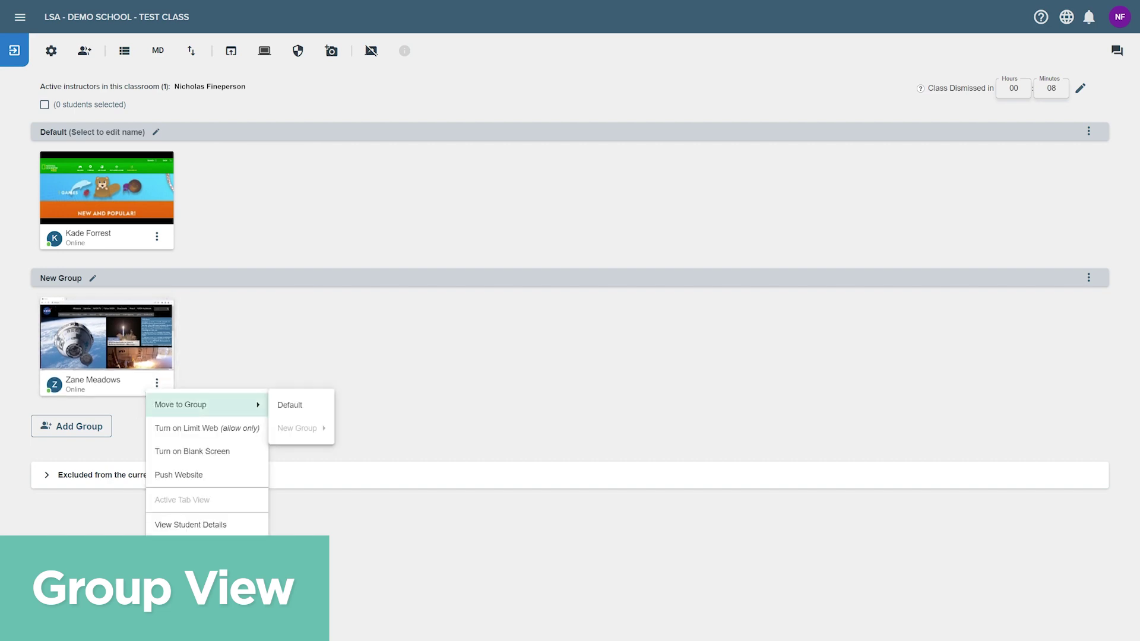
left_click(290, 405)
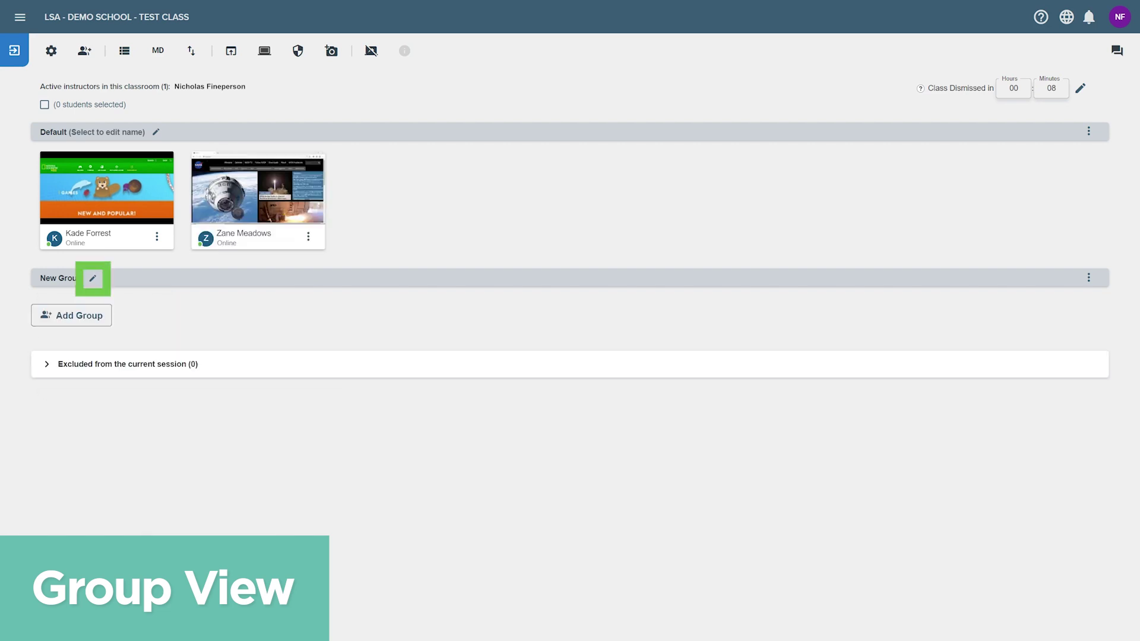
Step: Rename New Group to 'Old Group' and bring up its options
left_click(93, 278)
type("g")
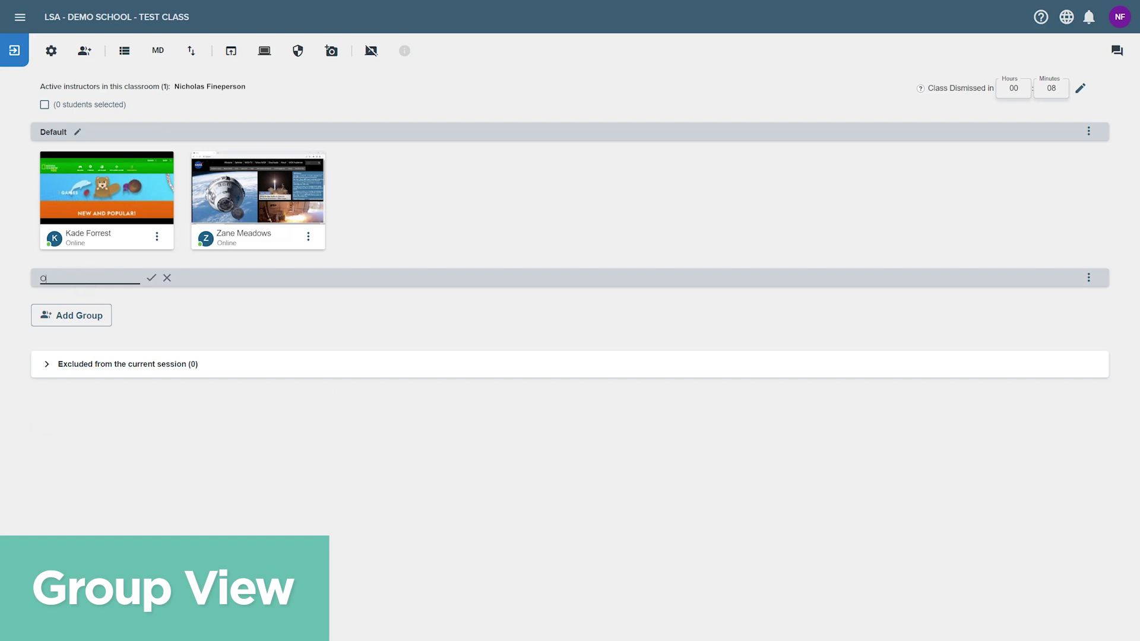
type("ld Group")
key("Return")
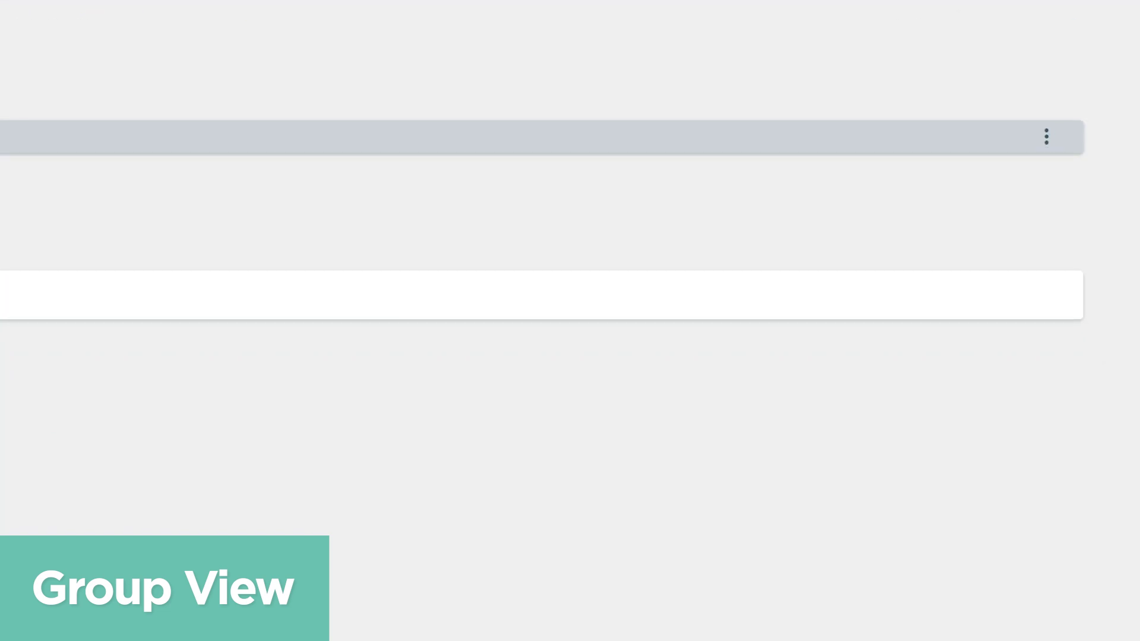
left_click(1037, 107)
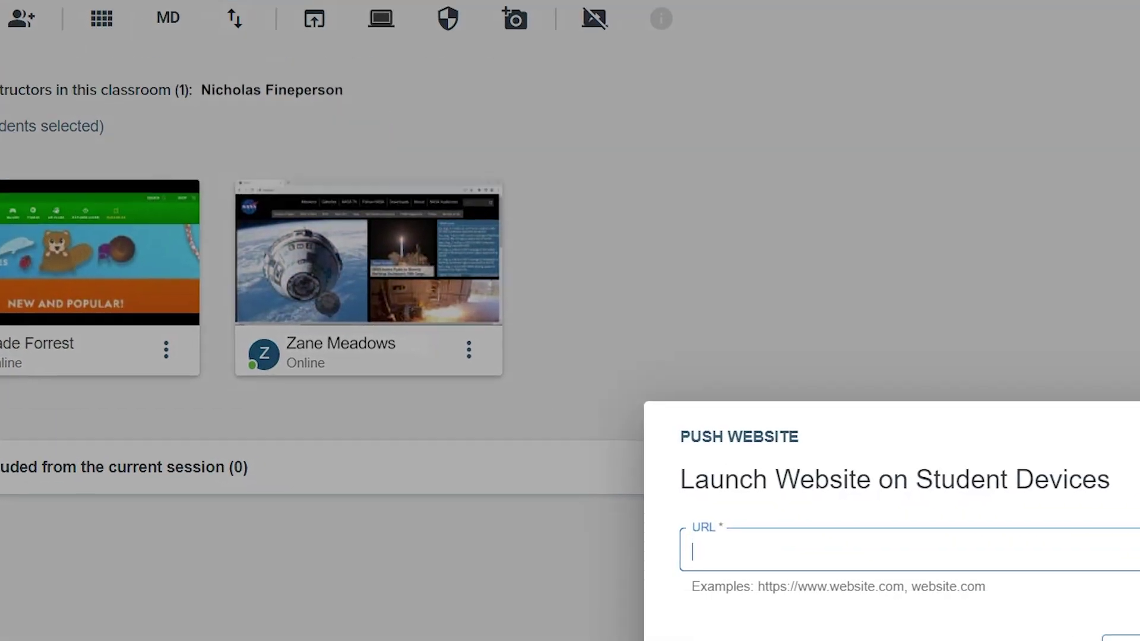
Step: Push google.com to all student devices
type("google.com")
key("Return")
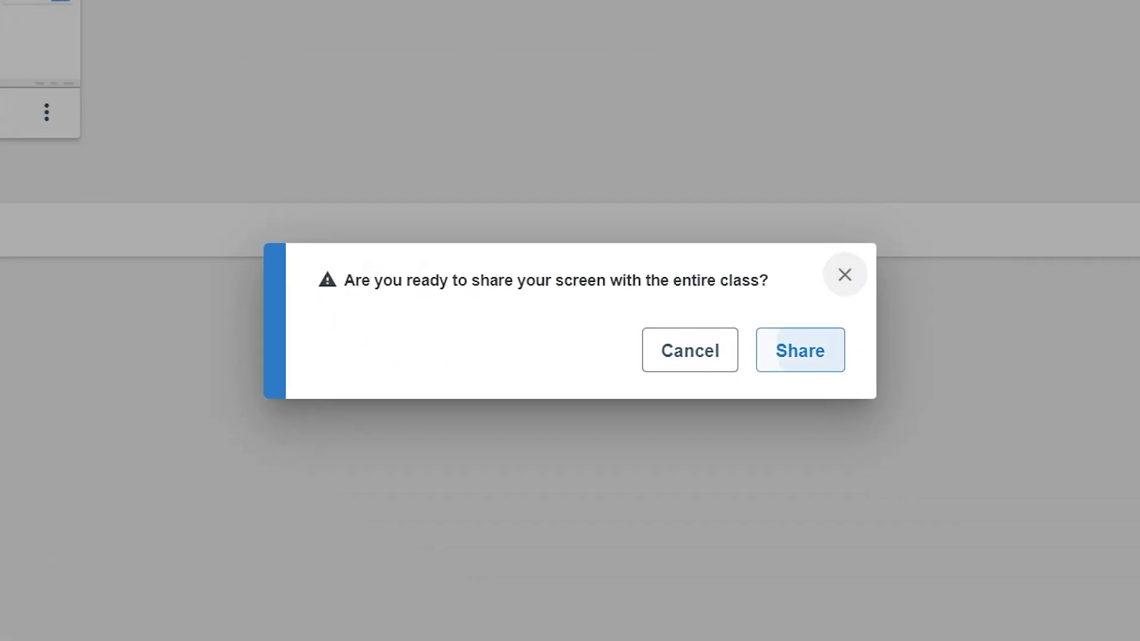
Step: Confirm sharing and share Entire Screen, Screen 2, with the class
left_click(800, 350)
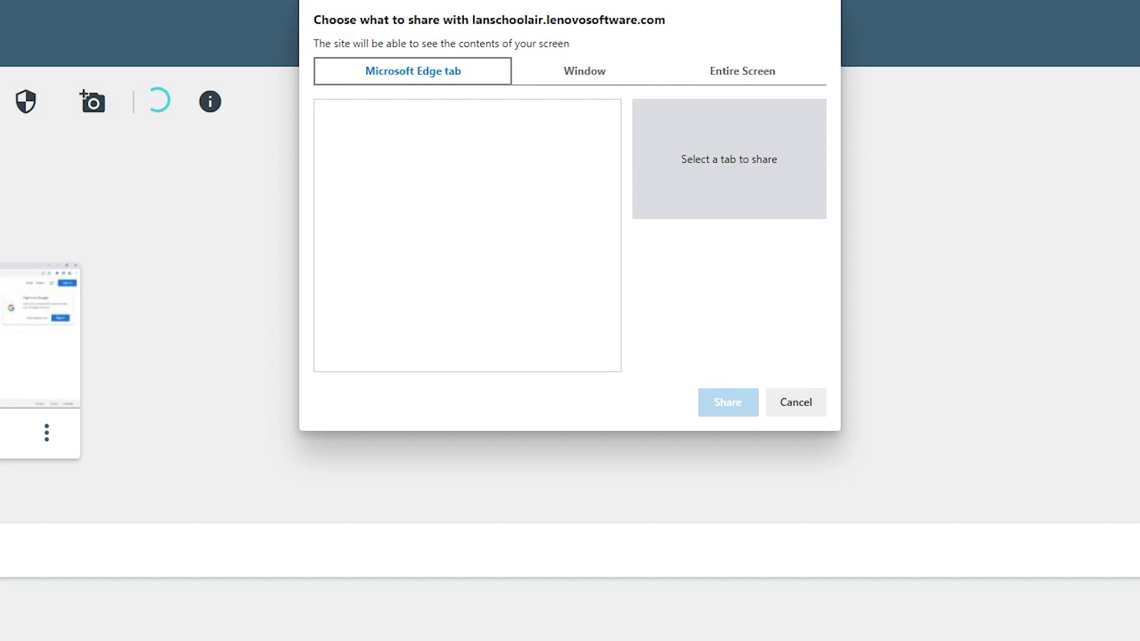
key("Right")
key("Right")
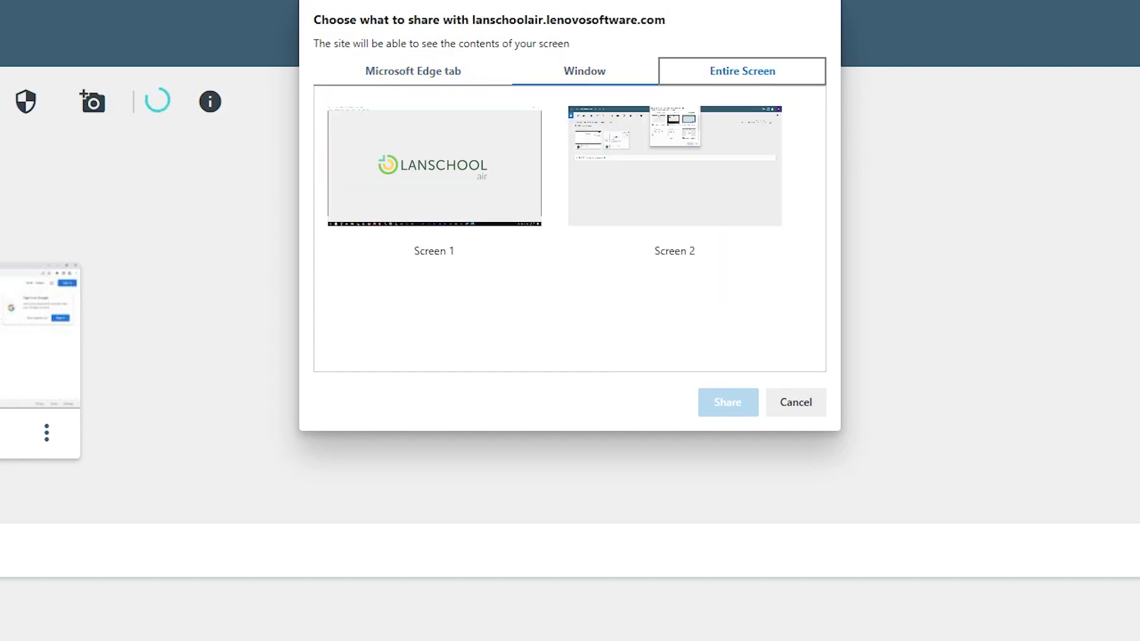
left_click(674, 169)
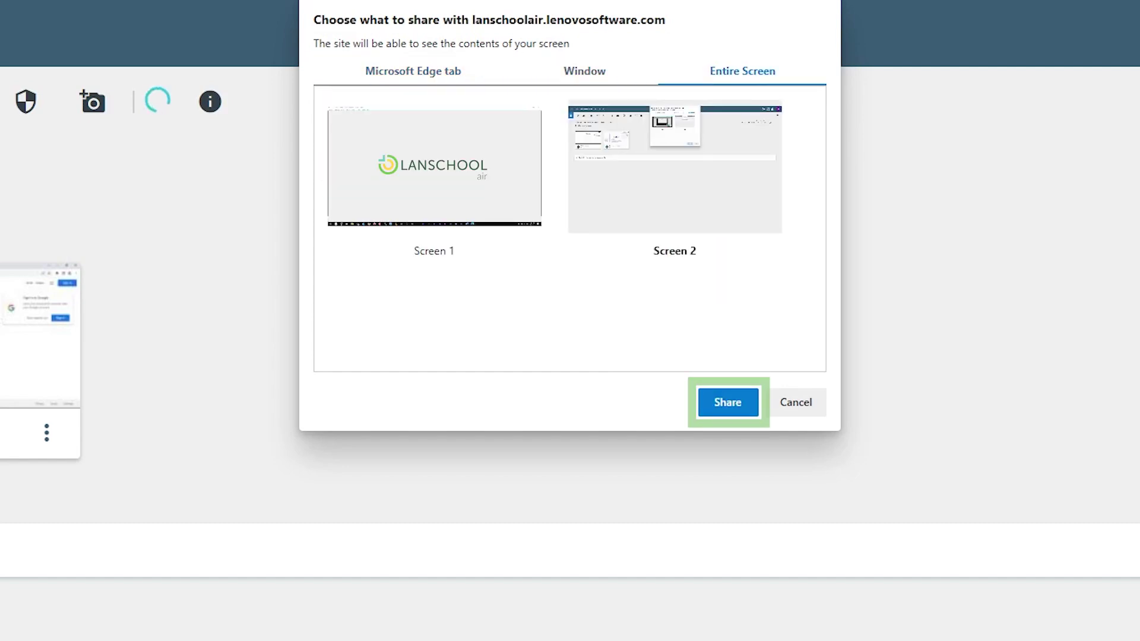
key("Return")
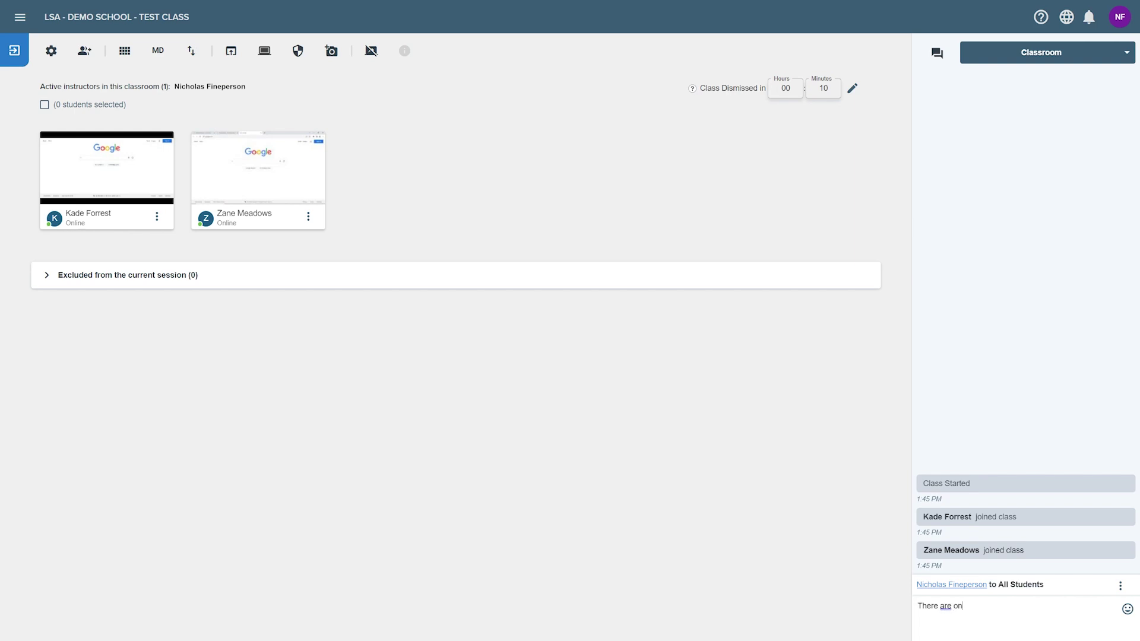
Step: Send 'There are only 10 minutes left in class.' to all, then draft 'Have a great afternoon.' to one student
type("minutes left in class.")
key("Return")
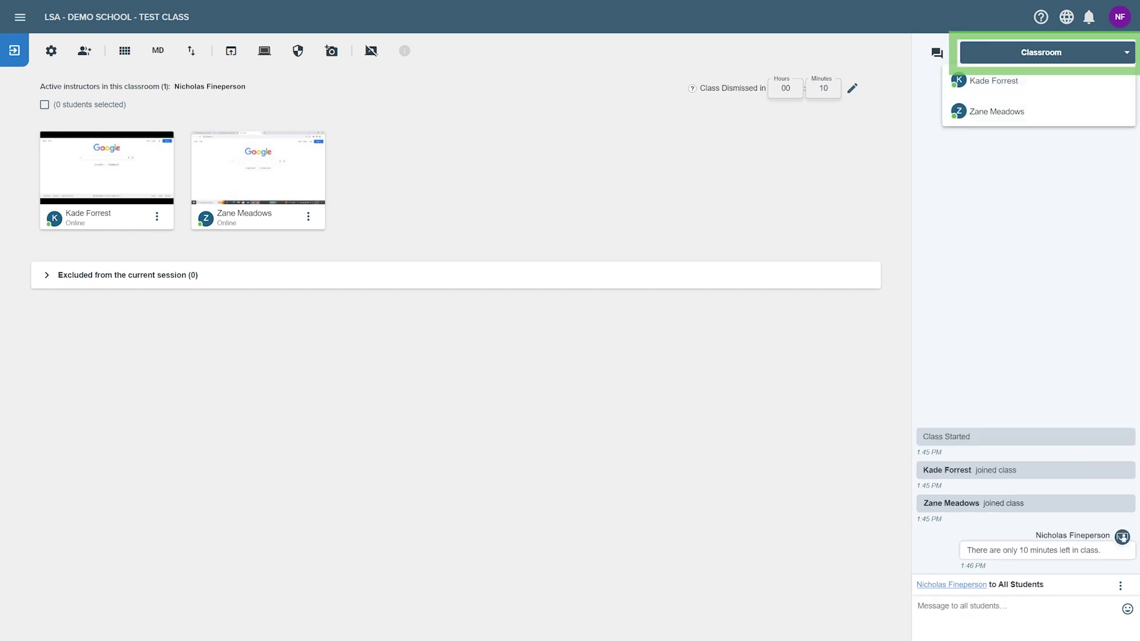
key("Return")
type("Have a great afternoon.")
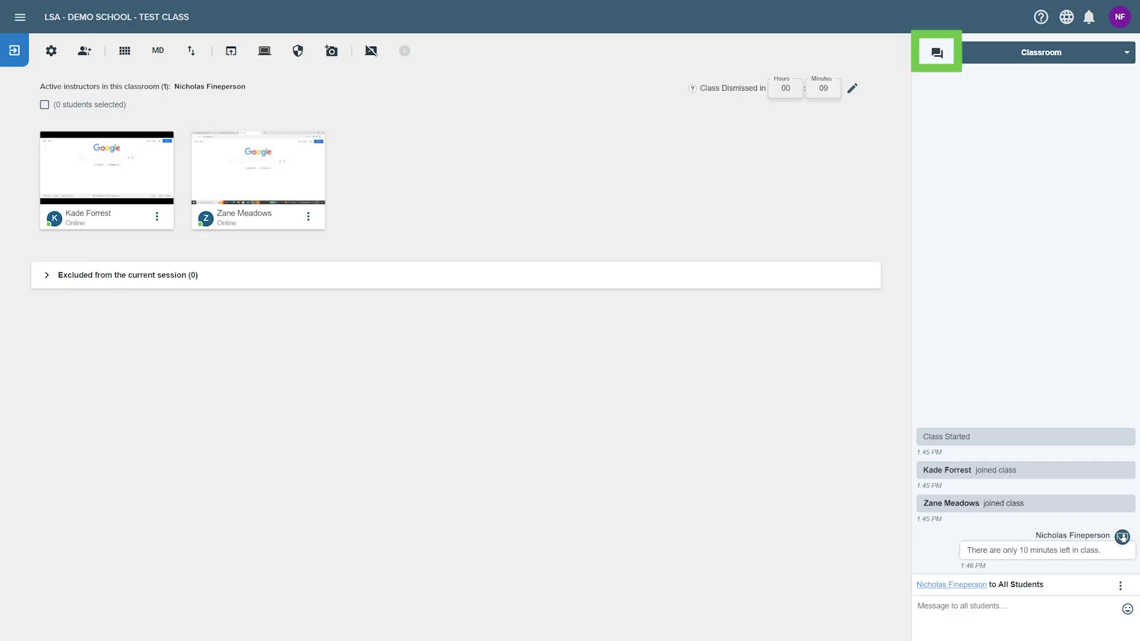
Step: Close the chat panel and set Class Dismissed in to 00 hours 15 minutes
left_click(937, 53)
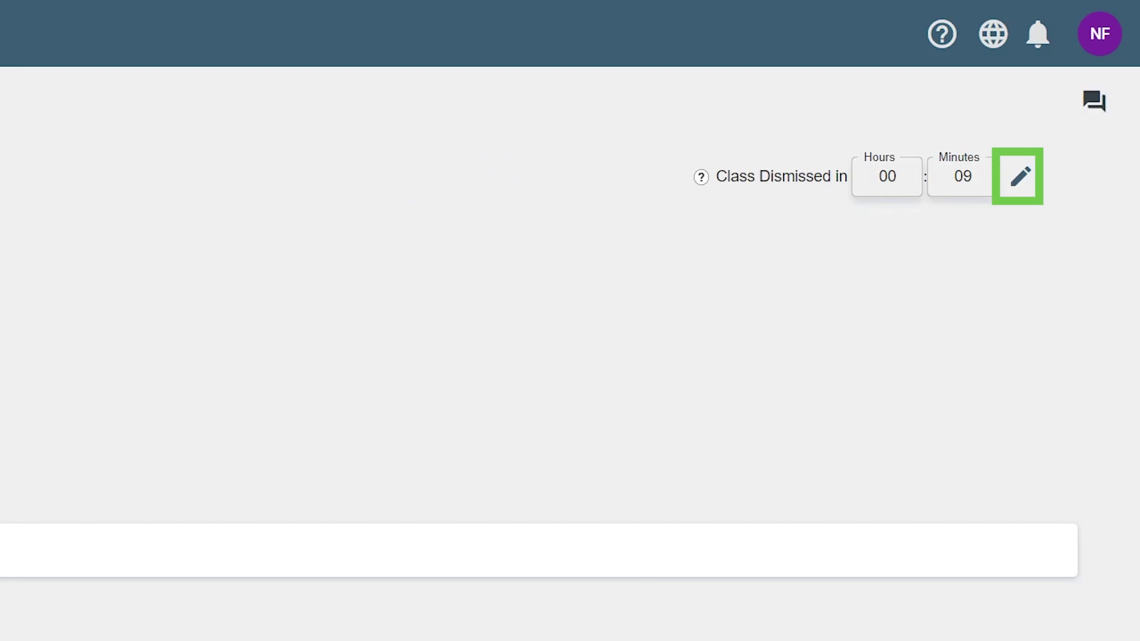
left_click(1020, 177)
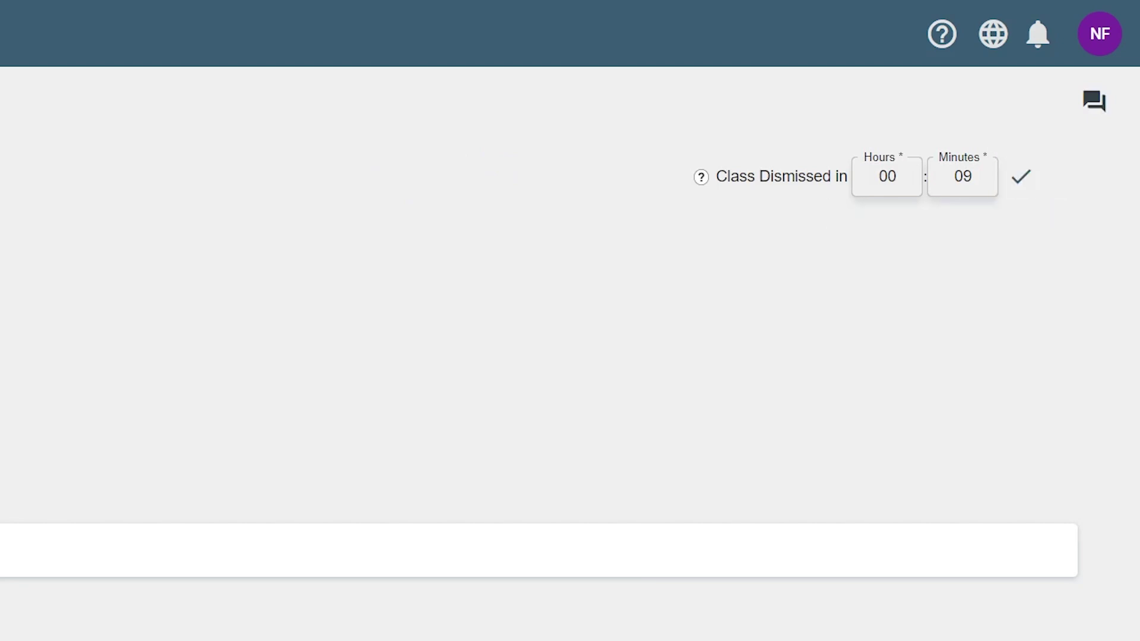
left_click(962, 176)
type("15")
left_click(1020, 176)
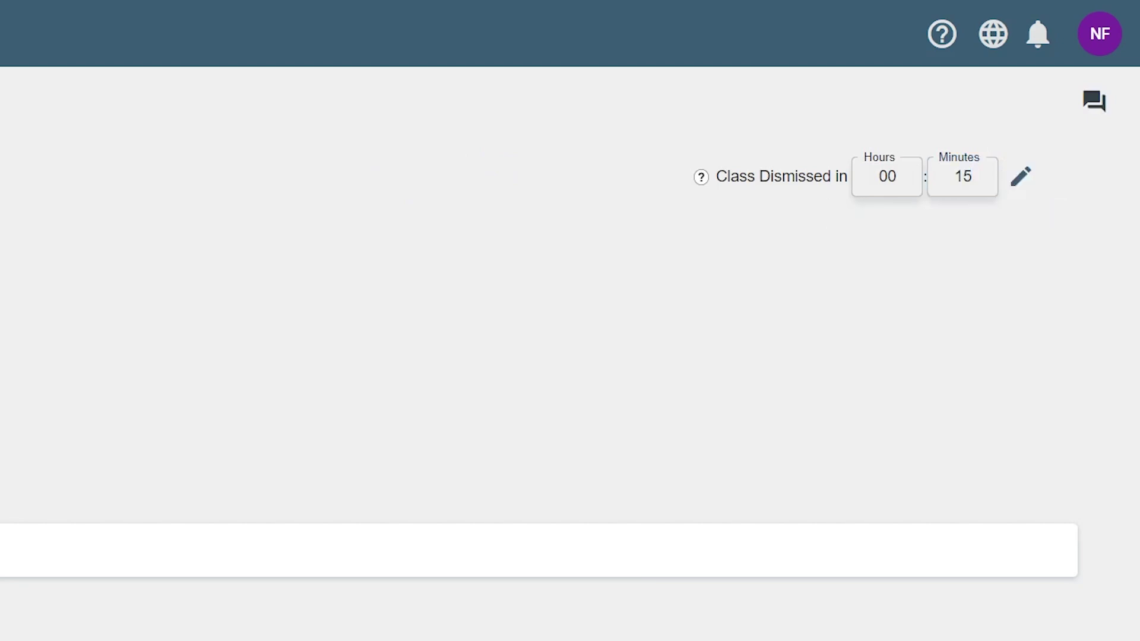